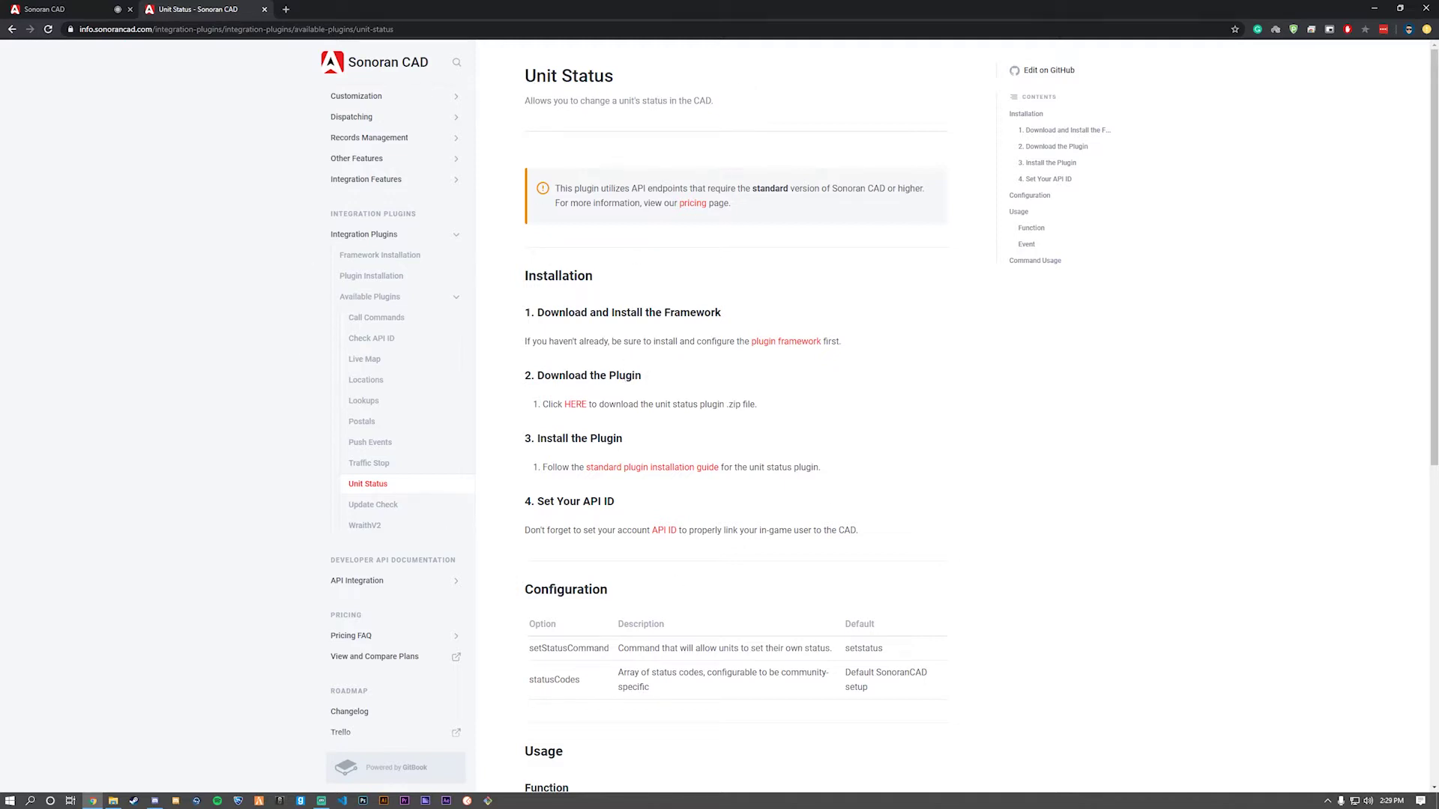
Step: Highlight the Unit Status page title and the plugin's one-line description
drag(523, 75, 680, 83)
click(589, 100)
drag(506, 105, 748, 116)
click(748, 115)
Step: On the Sonoran CAD police page, set the unit to Available then Busy, and return to the docs
key(ctrl+shift+Tab)
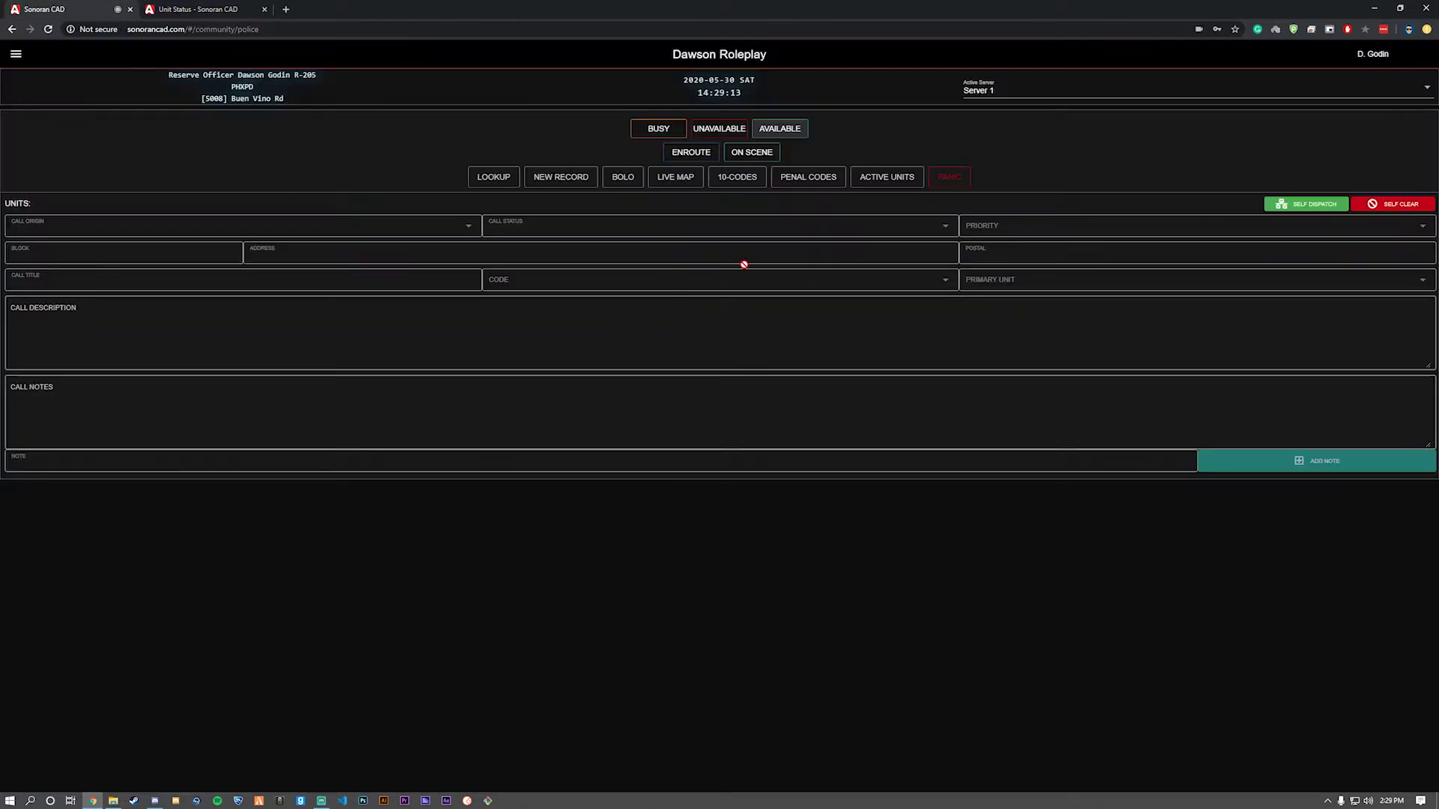
click(785, 130)
click(640, 133)
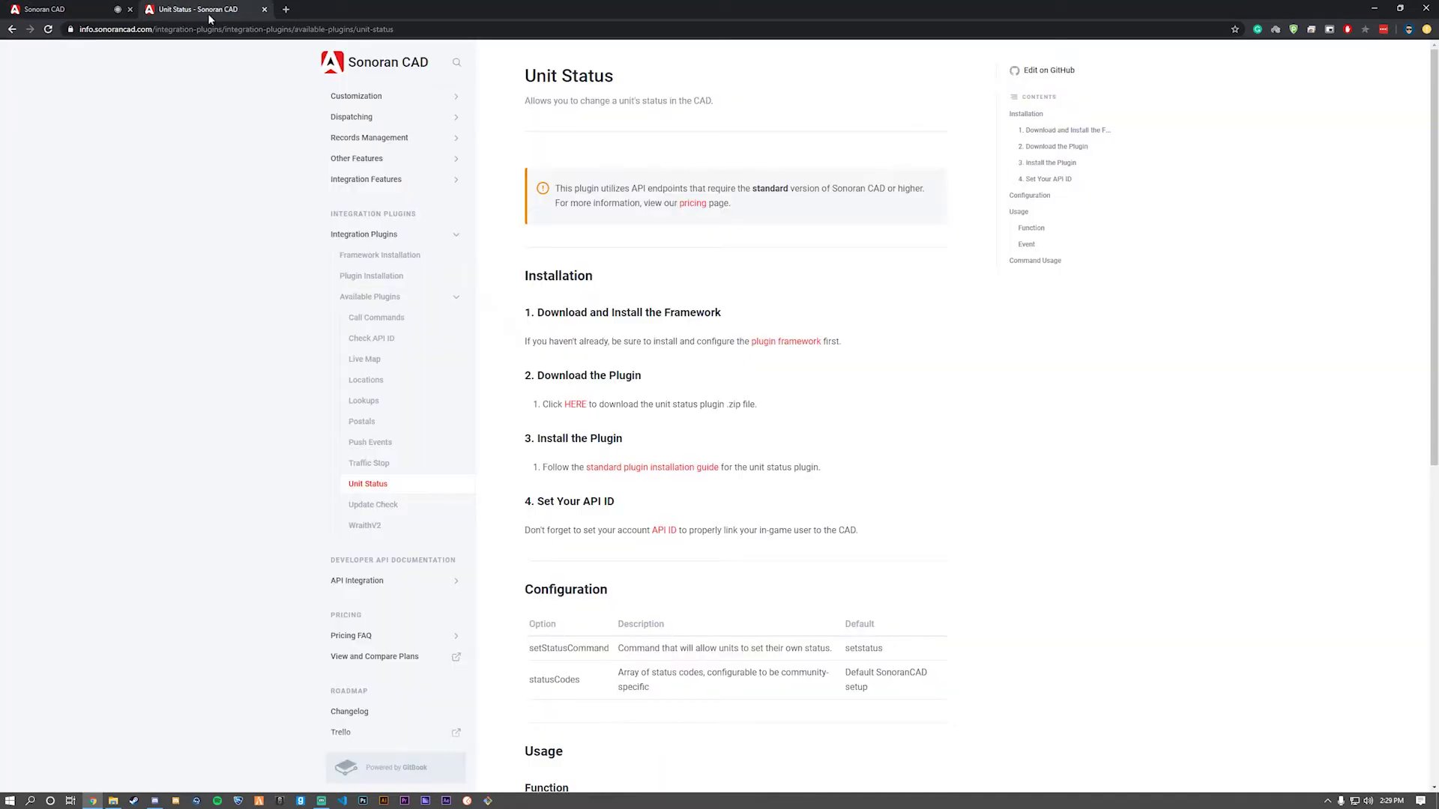
click(198, 9)
Step: Open the plugin download link in a new tab and download the latest release's Source code (zip)
drag(753, 190, 907, 196)
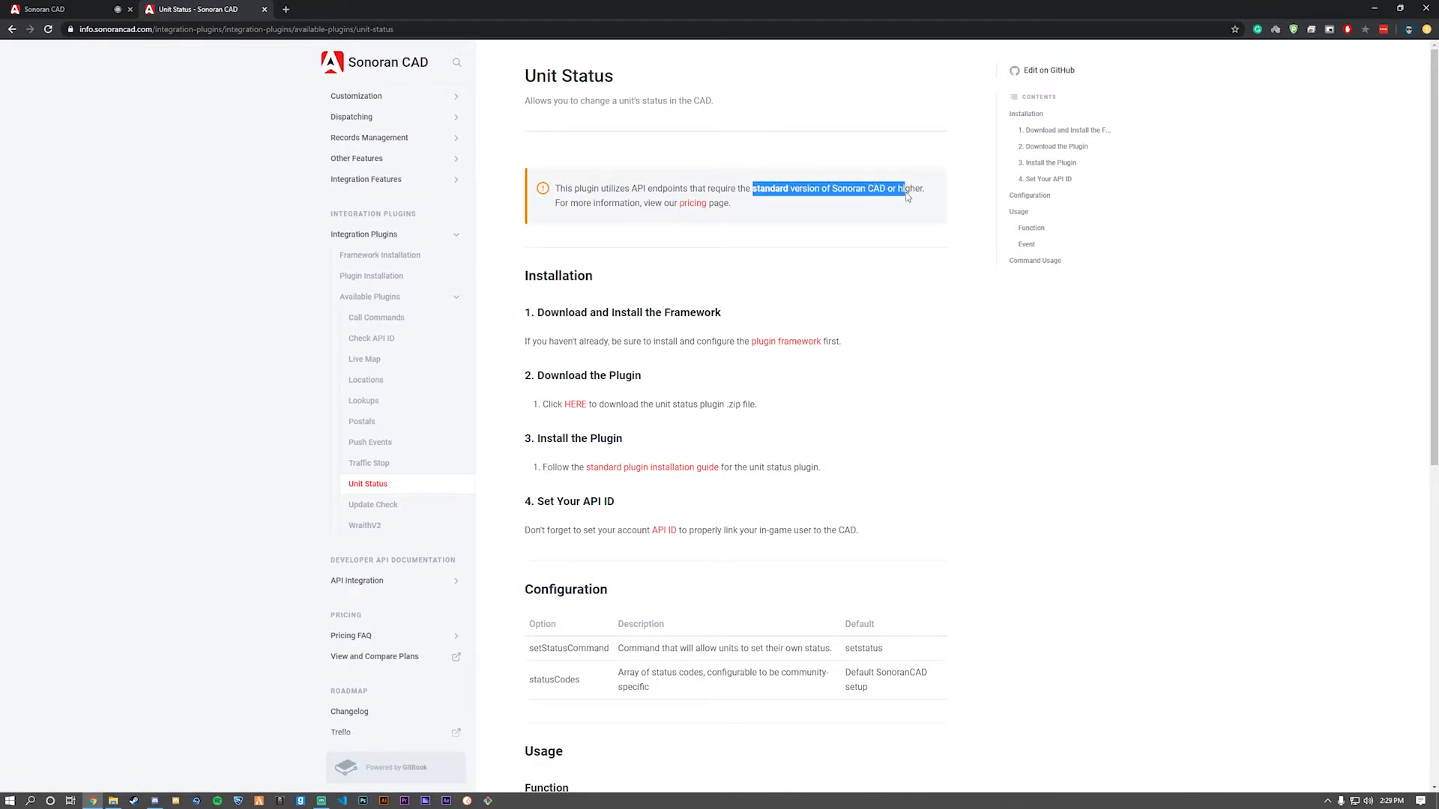
click(907, 233)
right_click(581, 409)
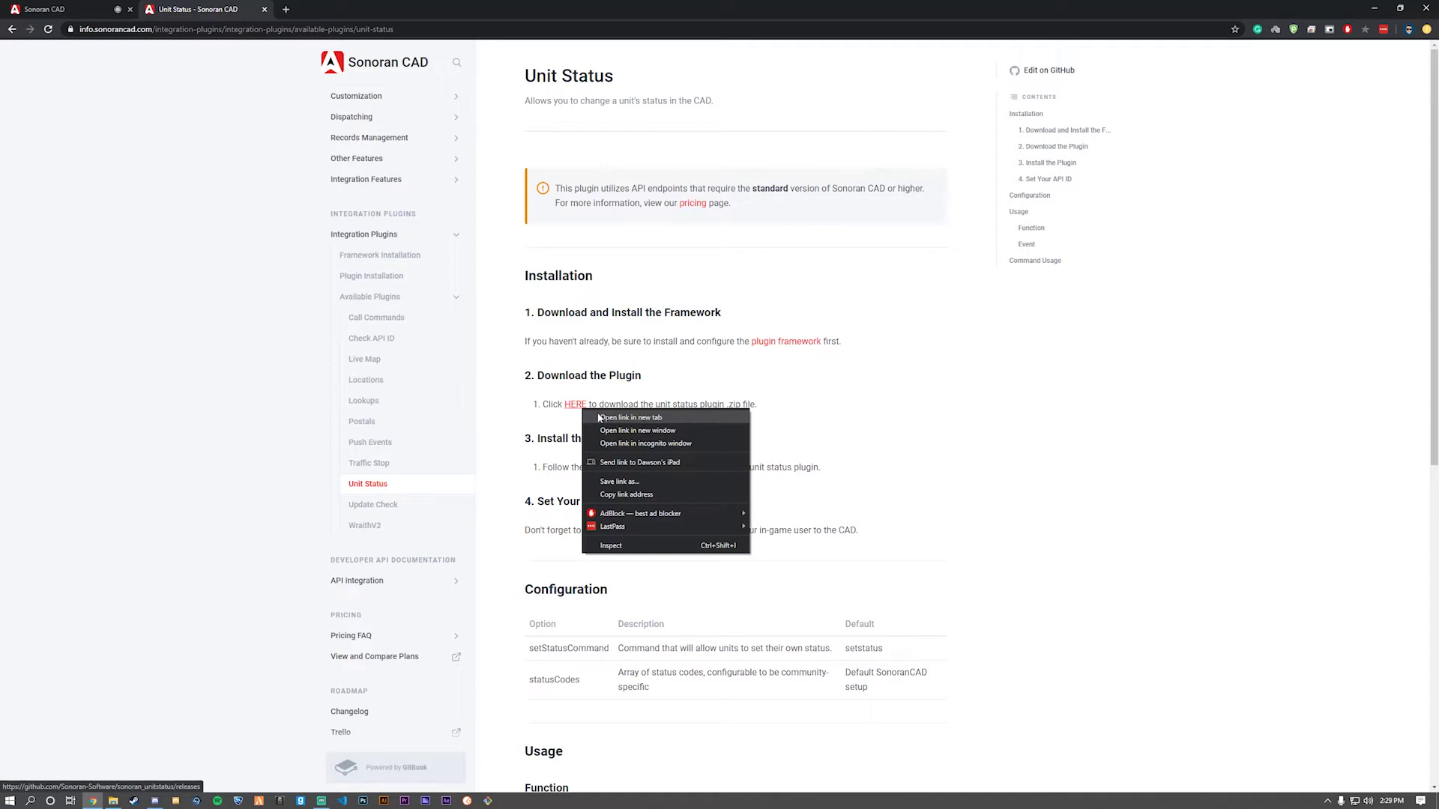
click(630, 418)
key(ctrl+Tab)
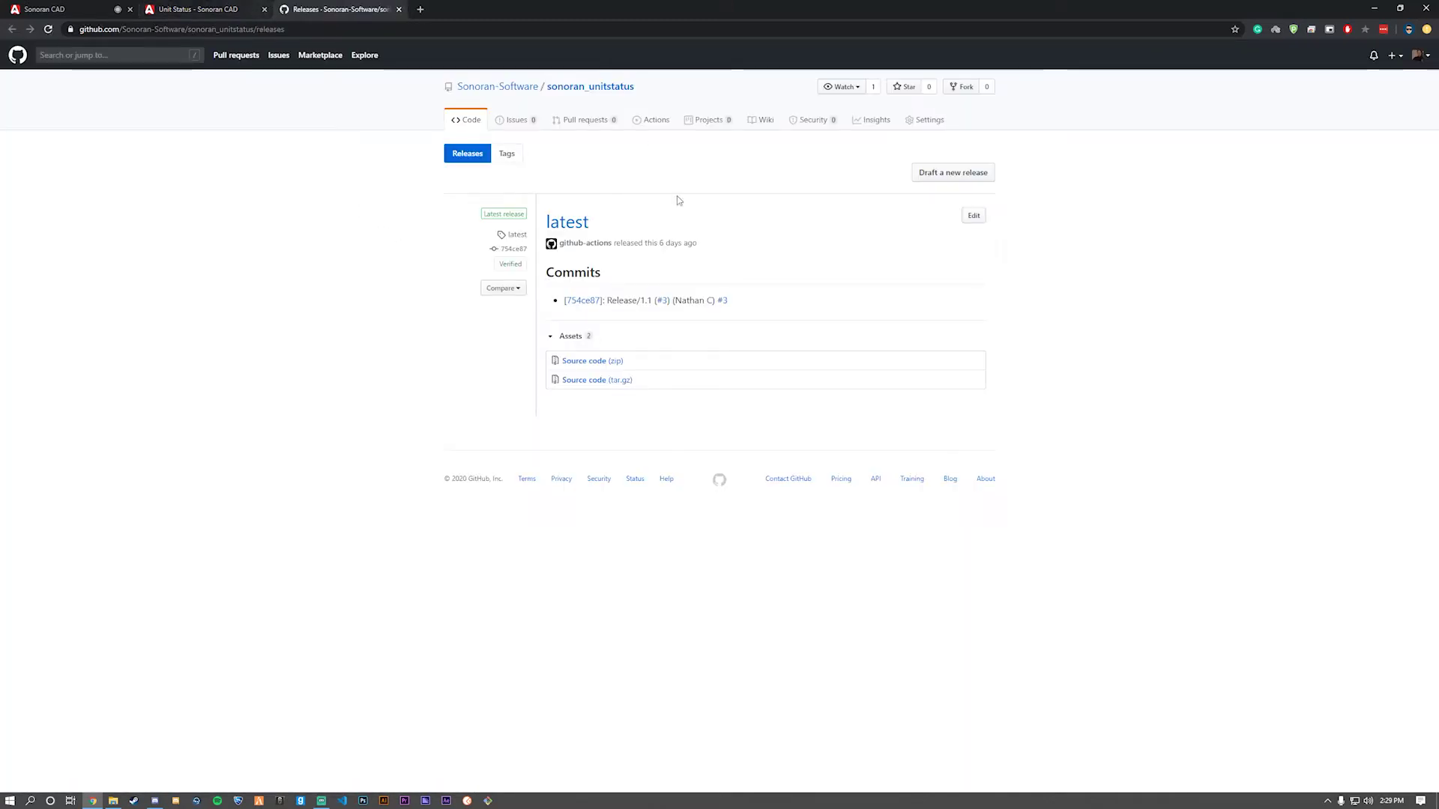
click(584, 362)
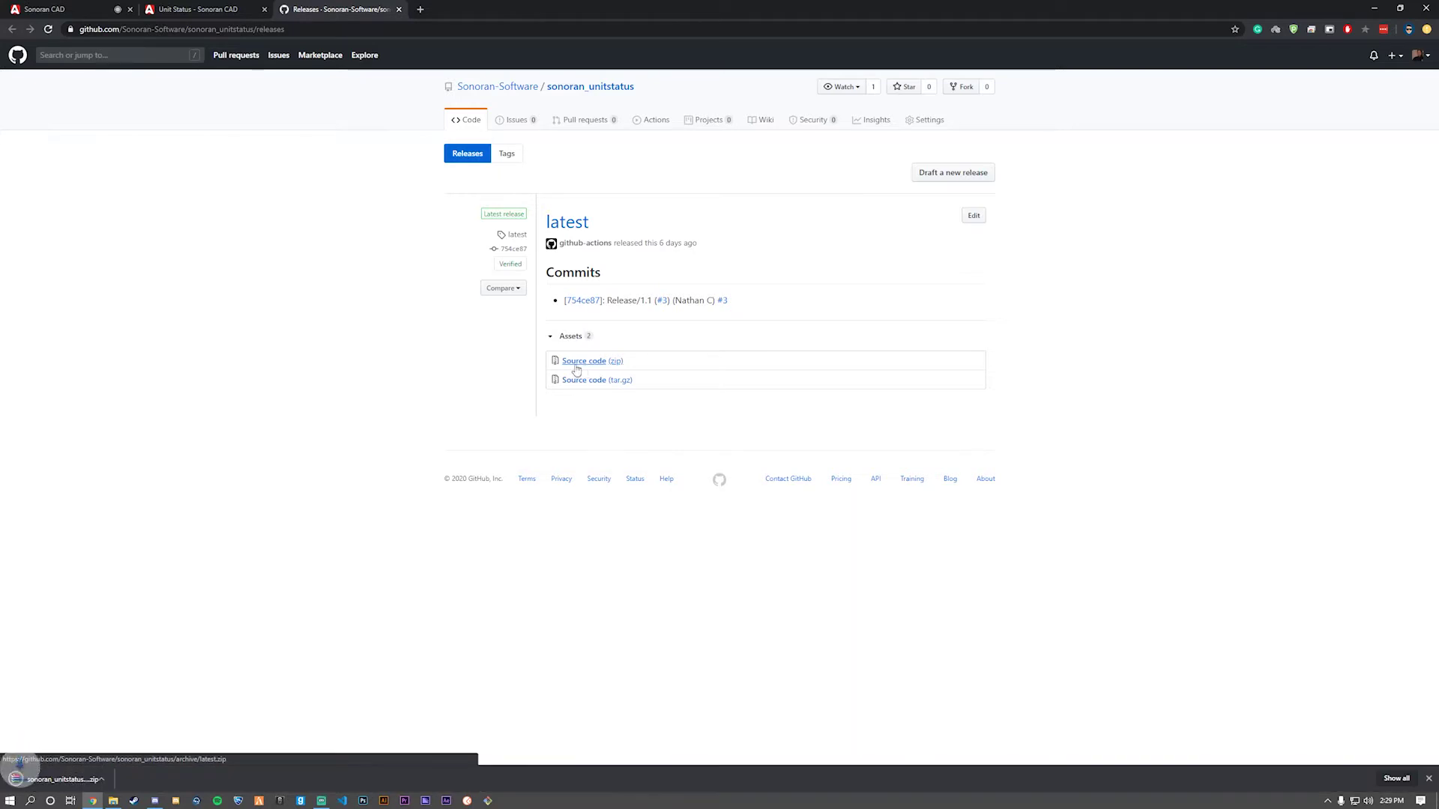
Step: Drag unitstatus from the sonoran_unitstatus-latest zip in WinRAR into the sonorancad plugins folder
click(399, 9)
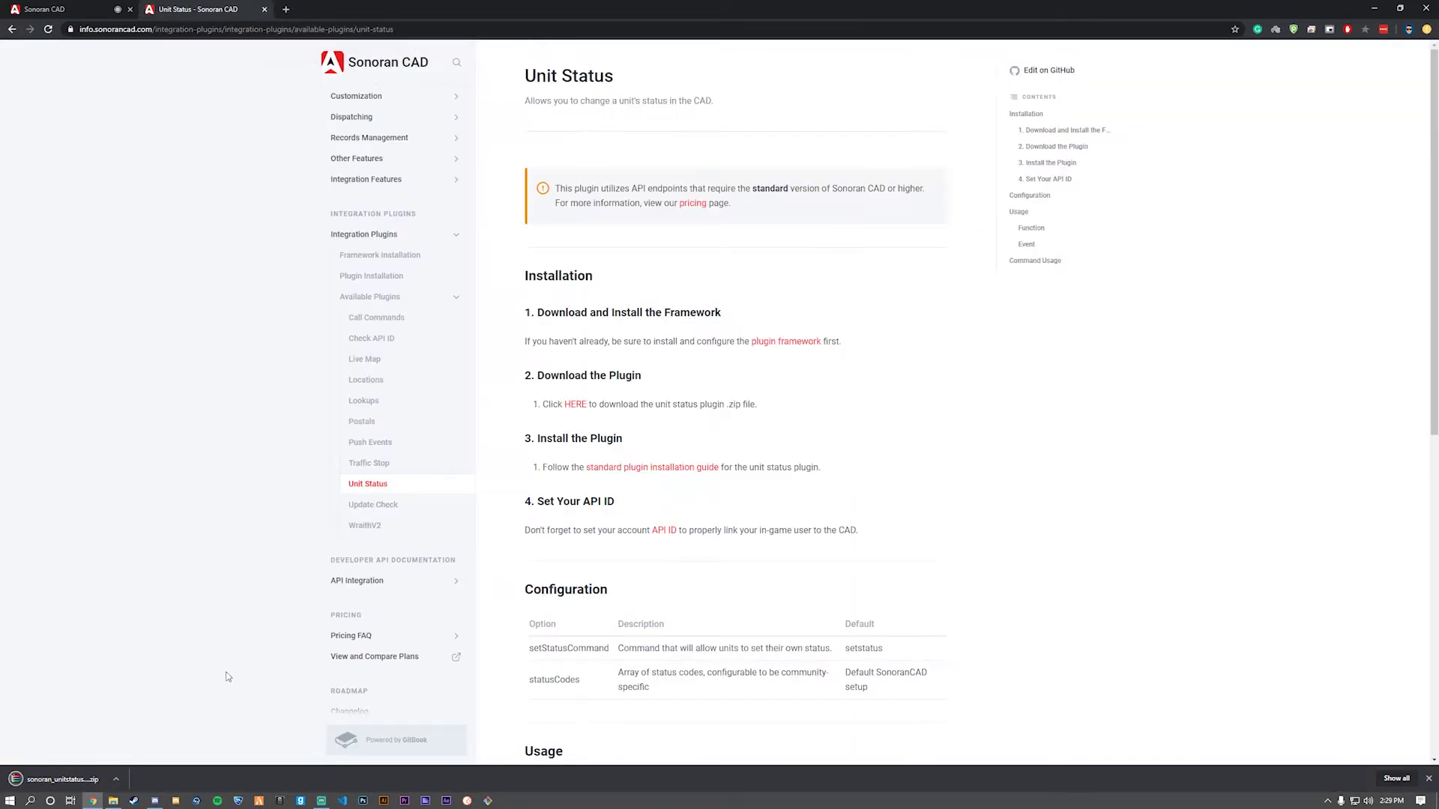
click(80, 783)
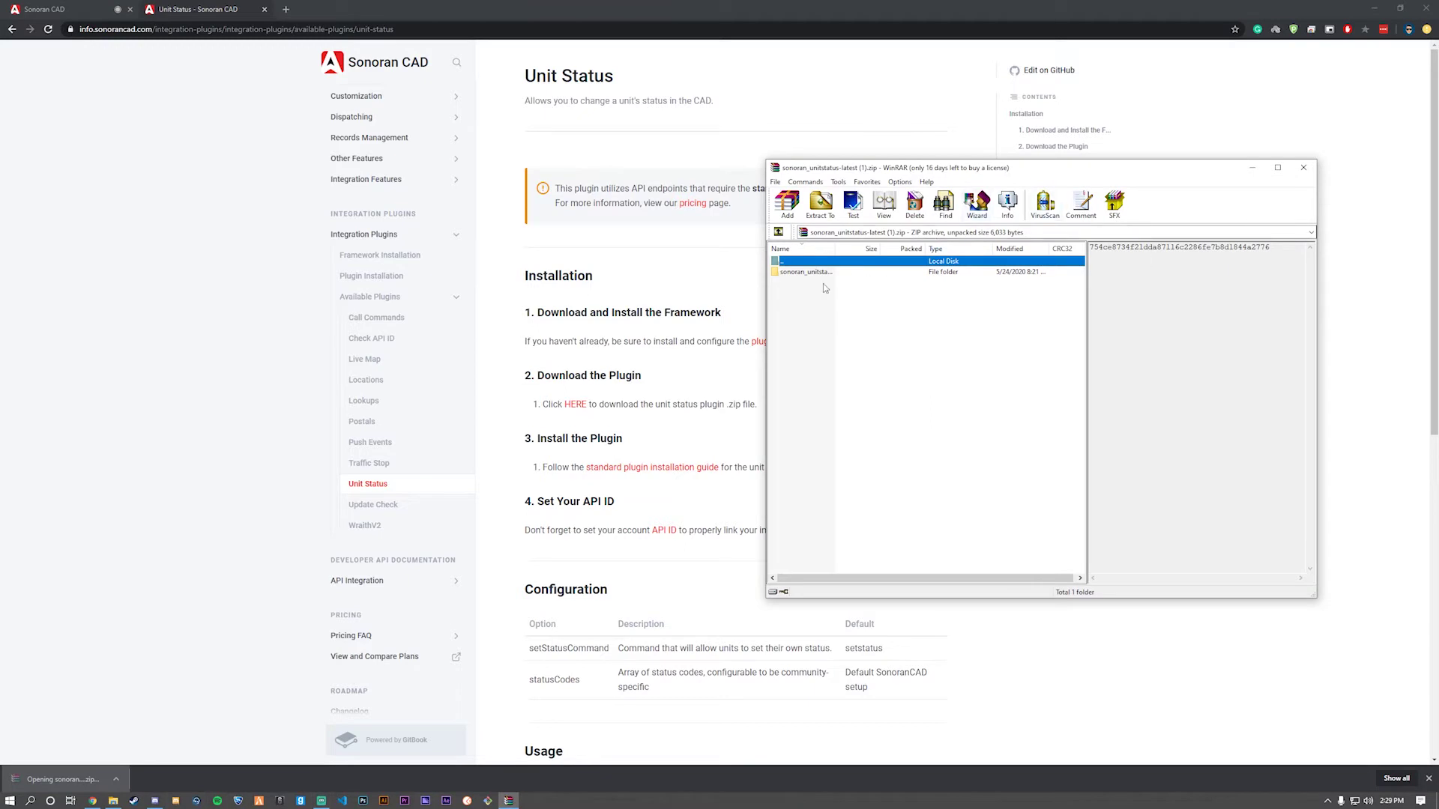
double_click(812, 272)
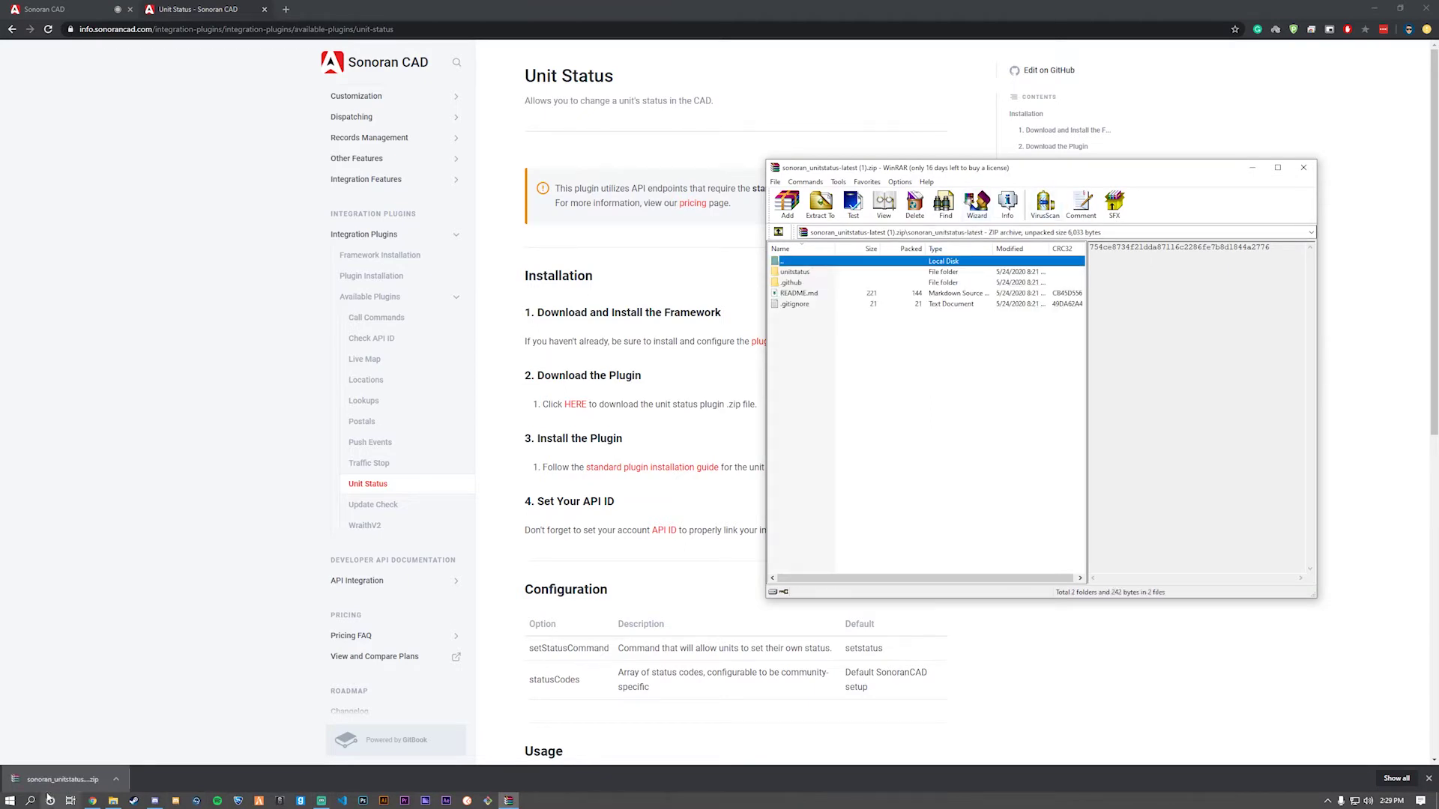
click(112, 801)
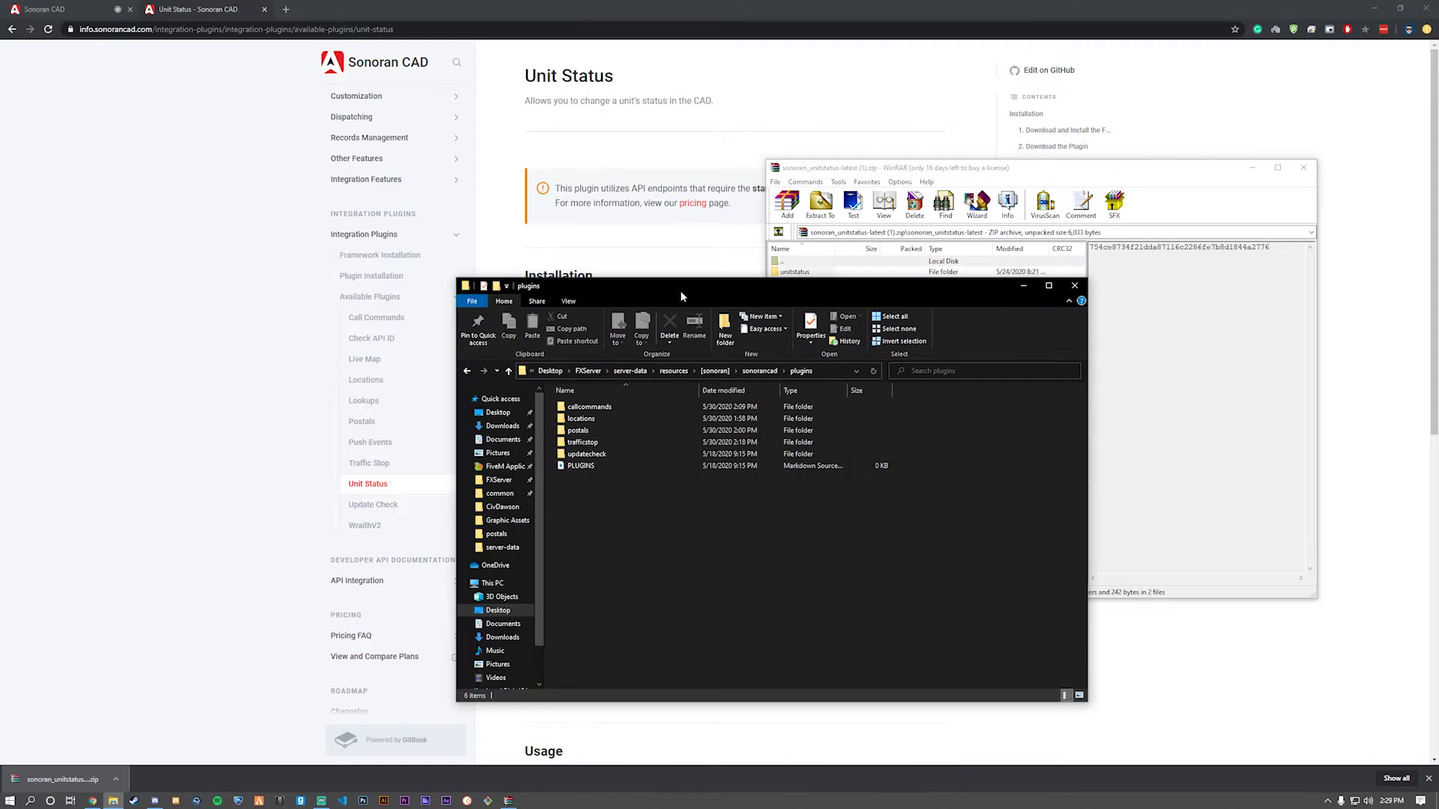
drag(681, 296, 349, 180)
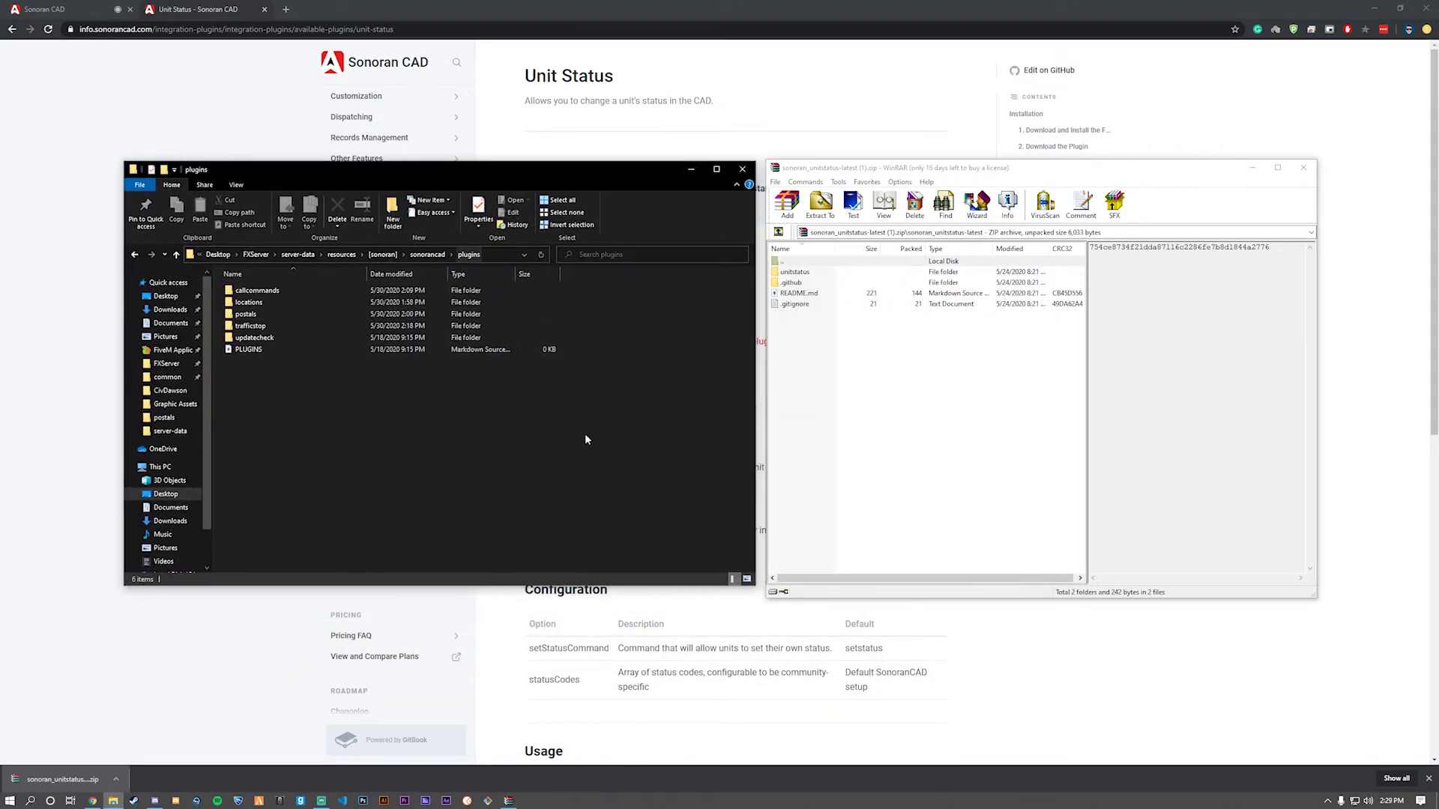
drag(846, 274, 359, 434)
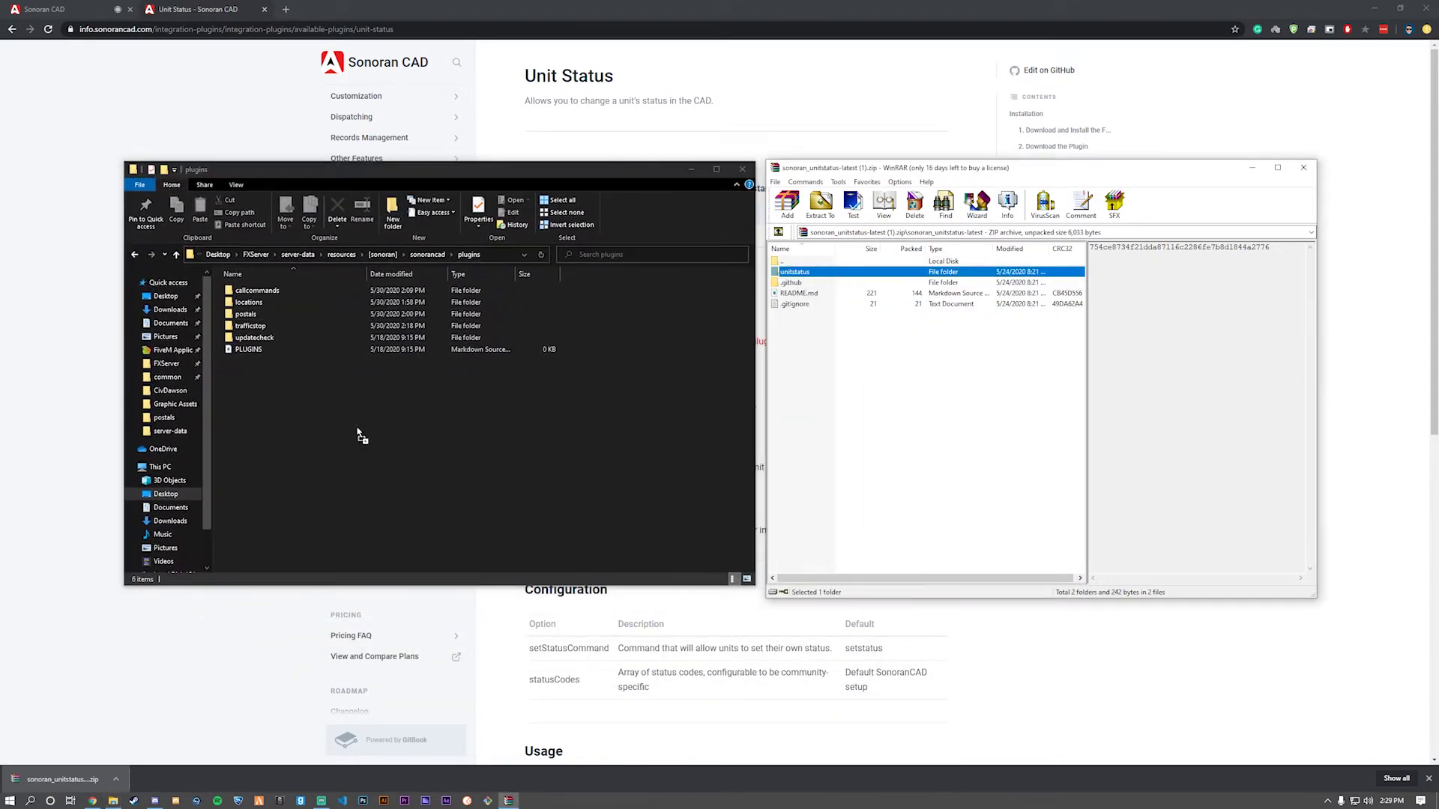
Step: Close WinRAR and rename CHANGEMEconfig_unitstatus to config_unitstatus in the unitstatus folder
click(1303, 167)
drag(525, 166, 797, 142)
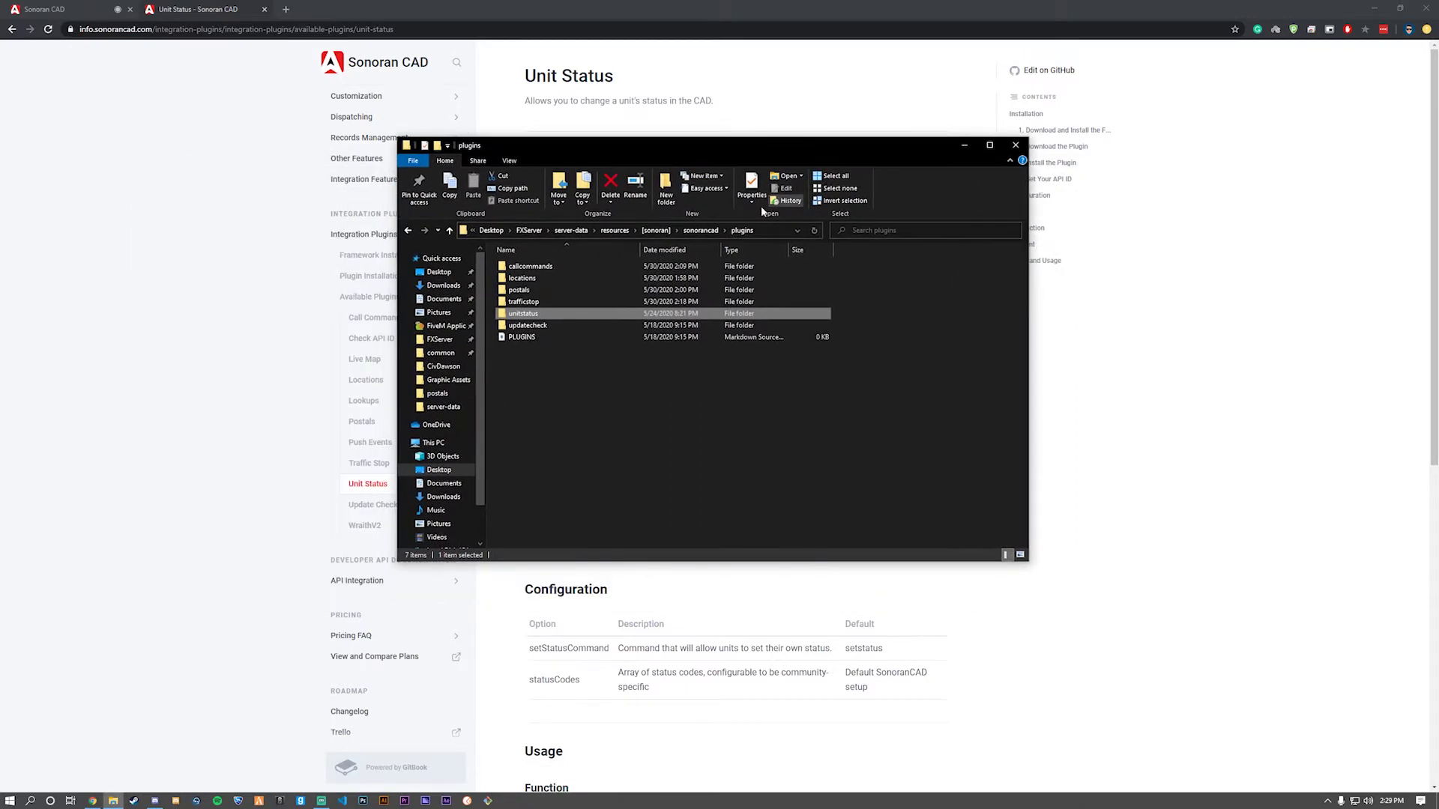
double_click(528, 315)
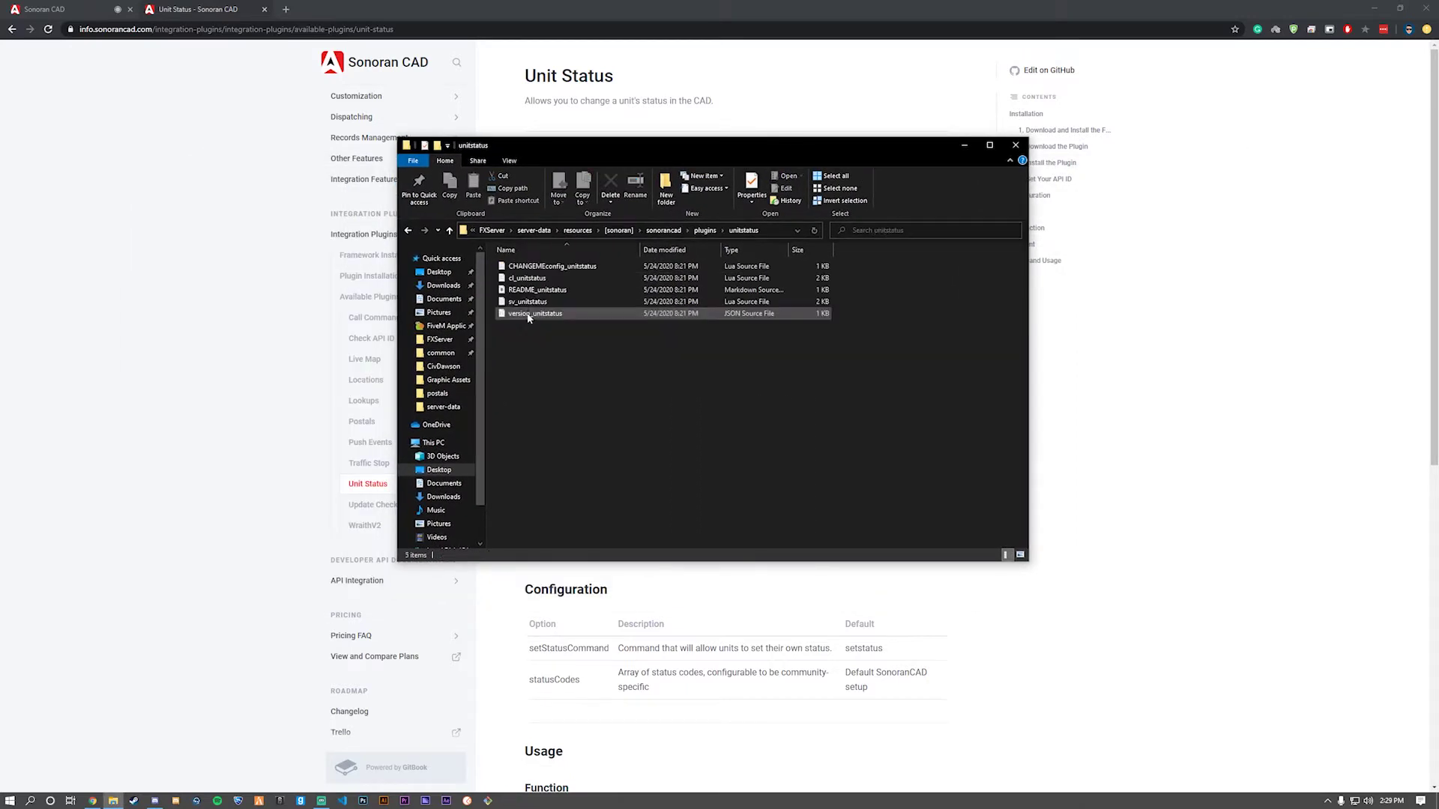
click(499, 268)
right_click(541, 271)
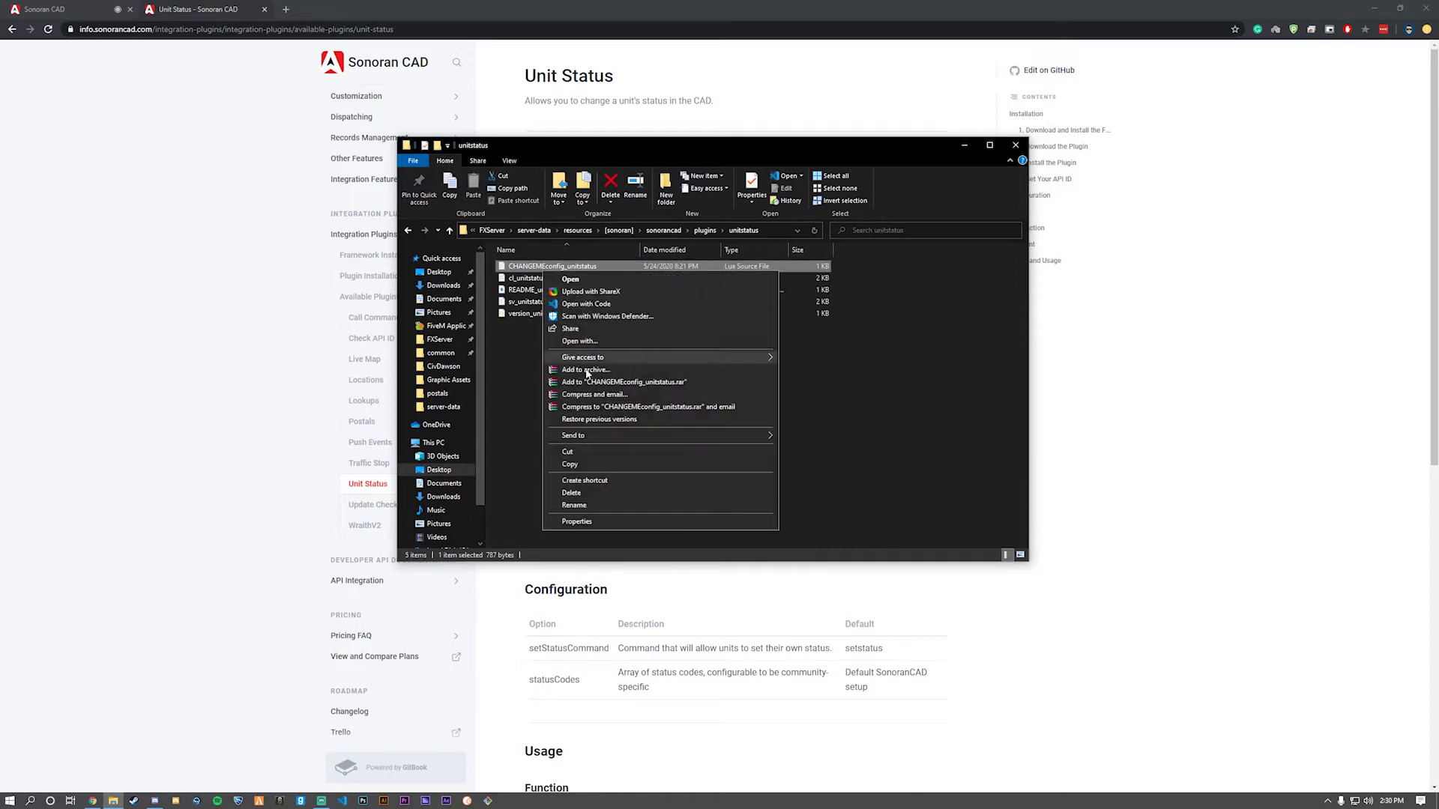
click(583, 505)
key(Home)
key(Delete)
key(Delete)
key(Delete)
key(Delete)
key(Delete)
key(Delete)
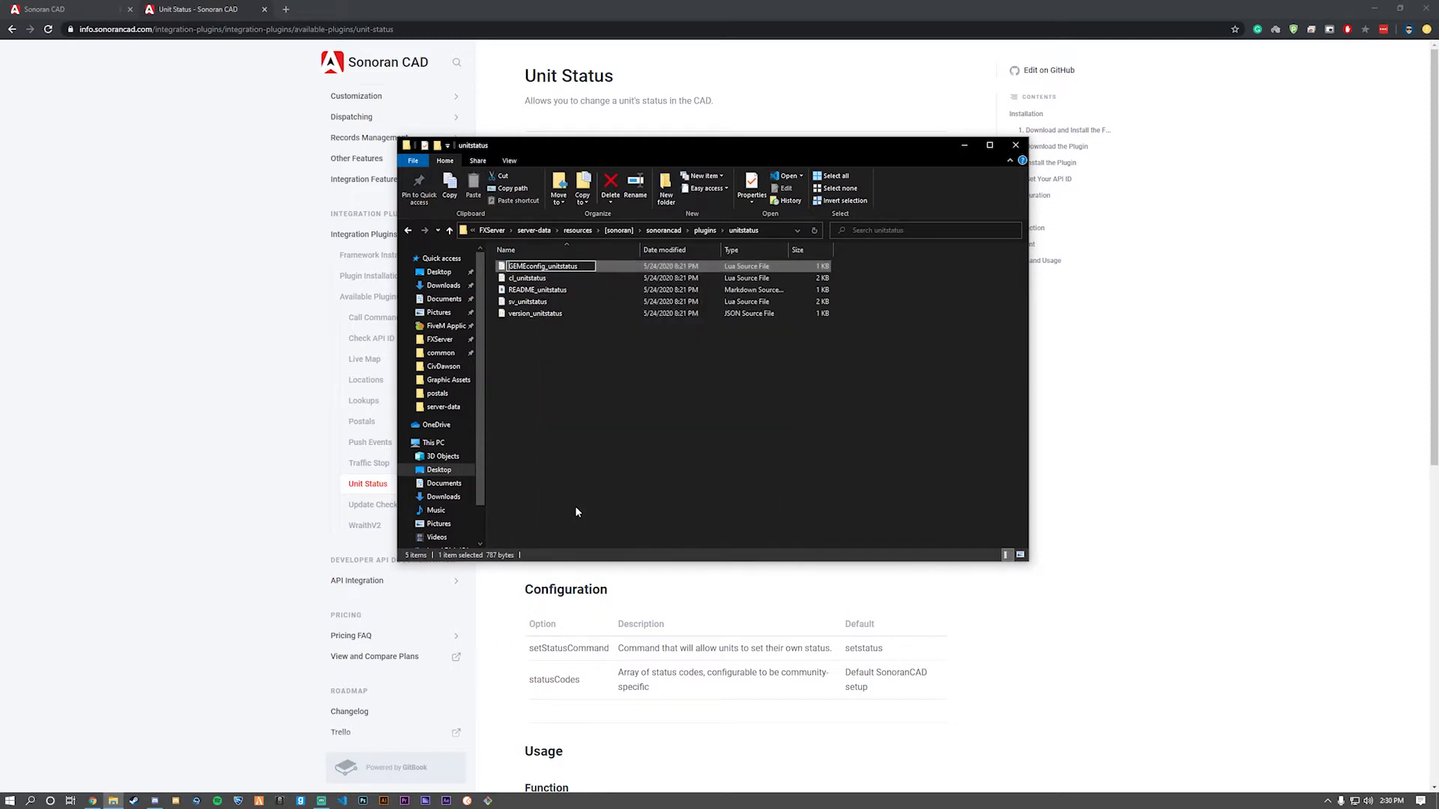
key(Delete)
key(Delete)
key(Return)
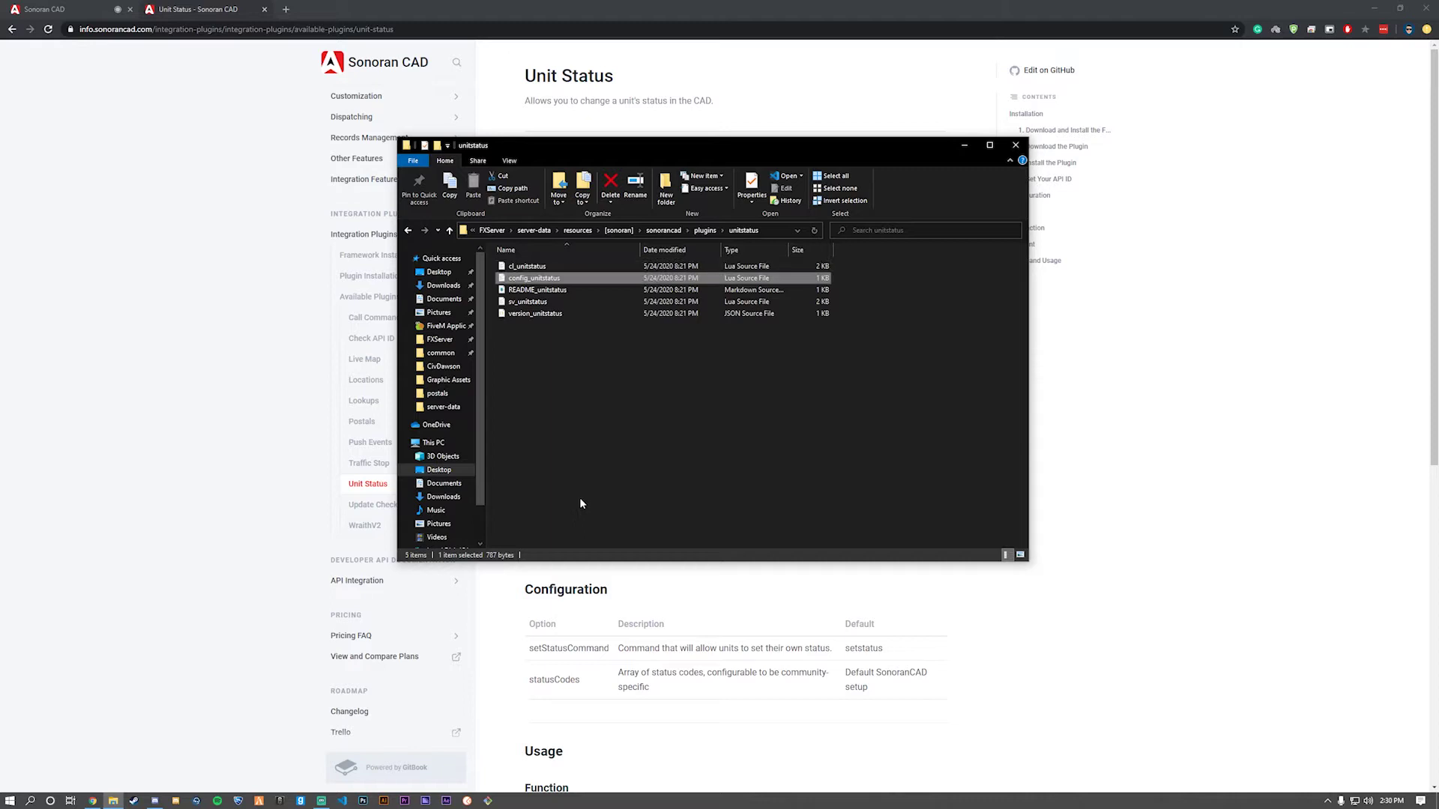
Step: Open config_unitstatus.lua in VS Code and set enabled to true
double_click(595, 278)
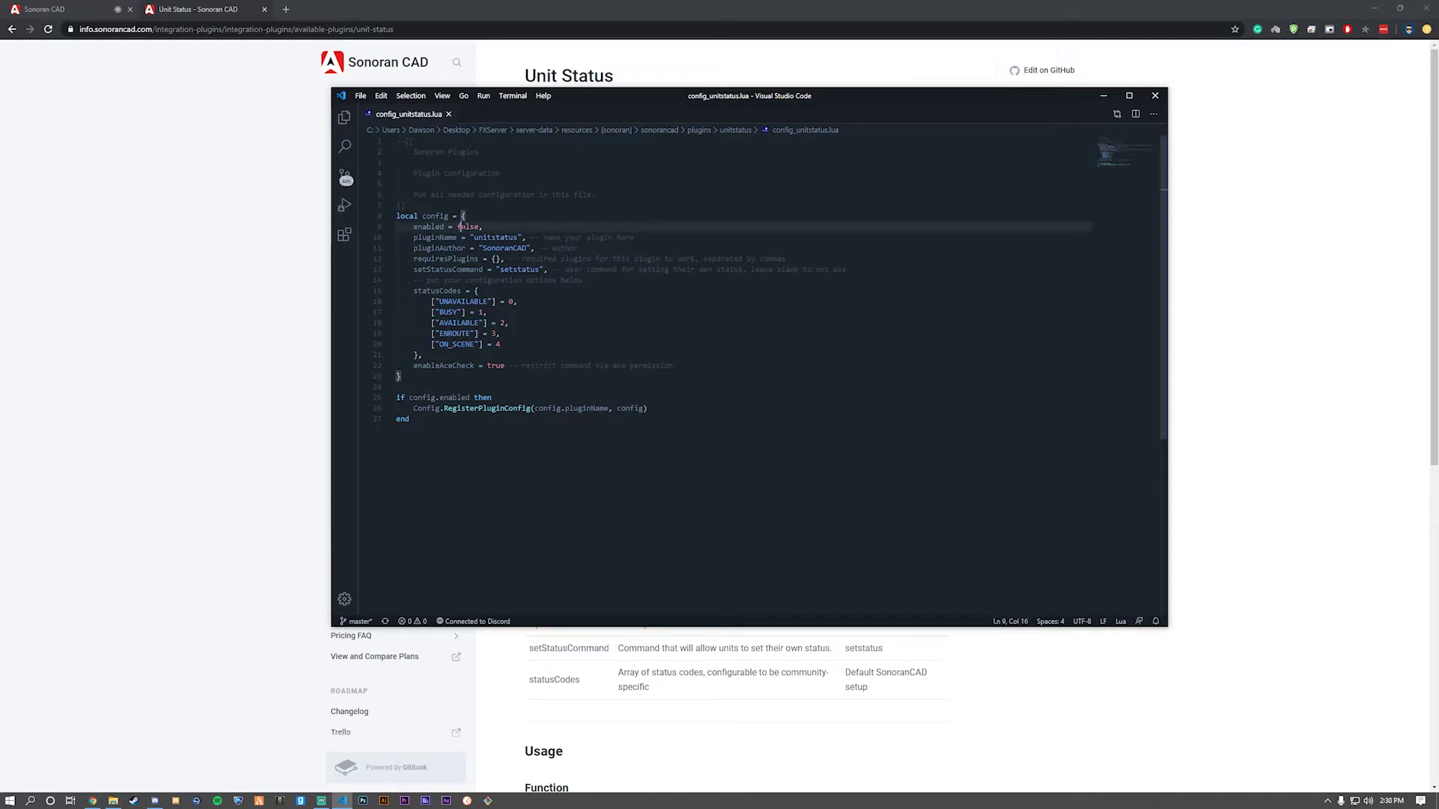
double_click(468, 227)
text(true)
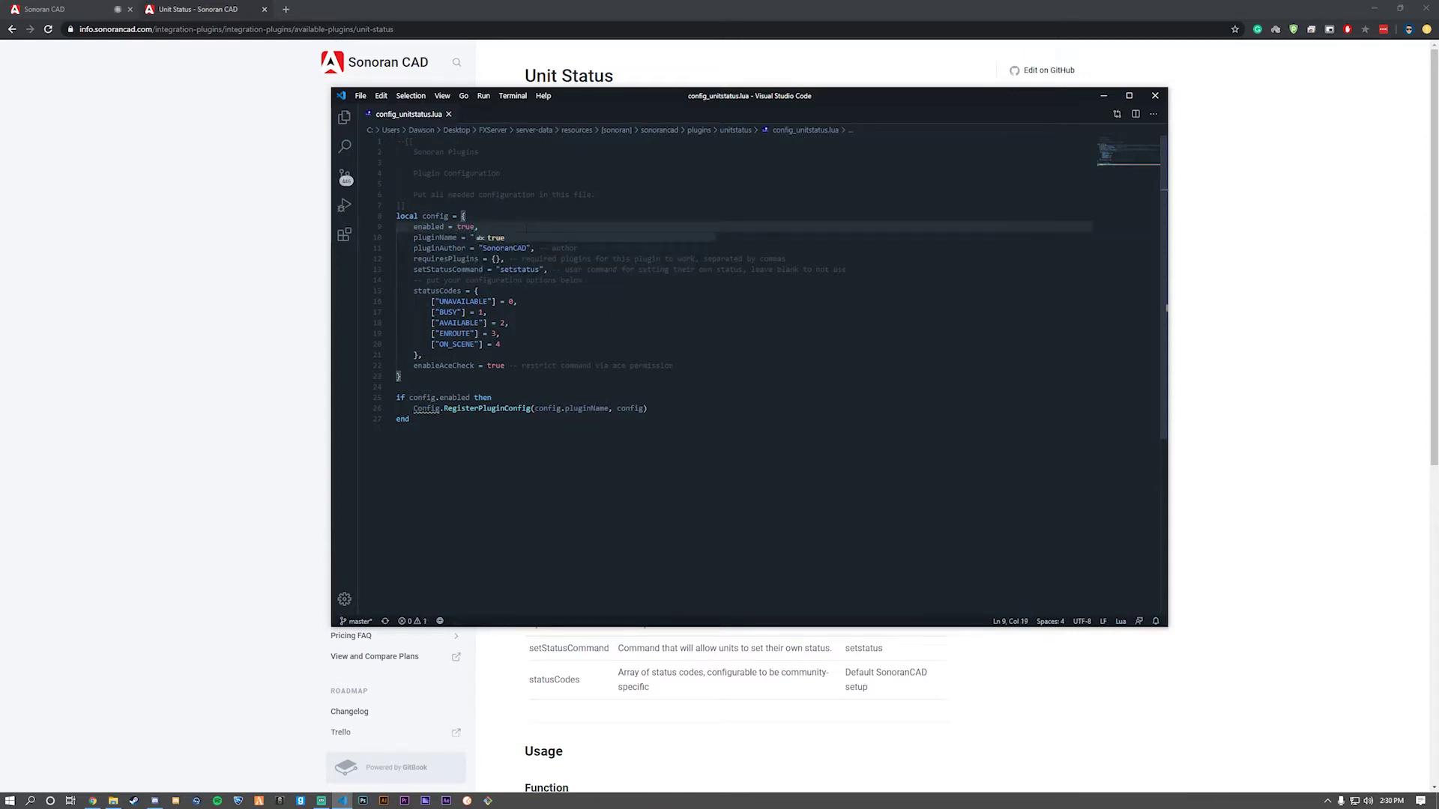
Step: Start replacing the setstatus command name on line 14 with status
click(582, 280)
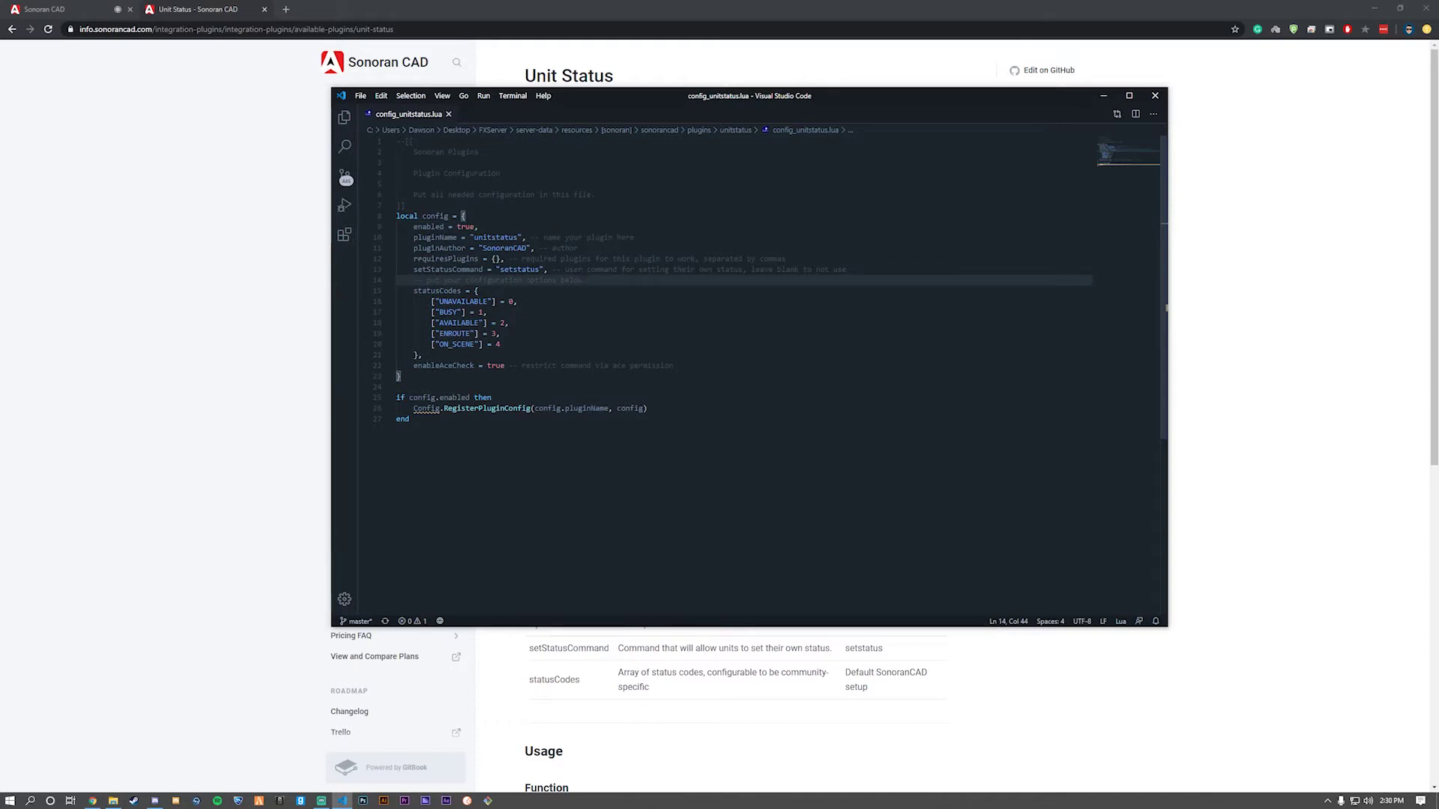
click(417, 279)
click(582, 280)
double_click(520, 269)
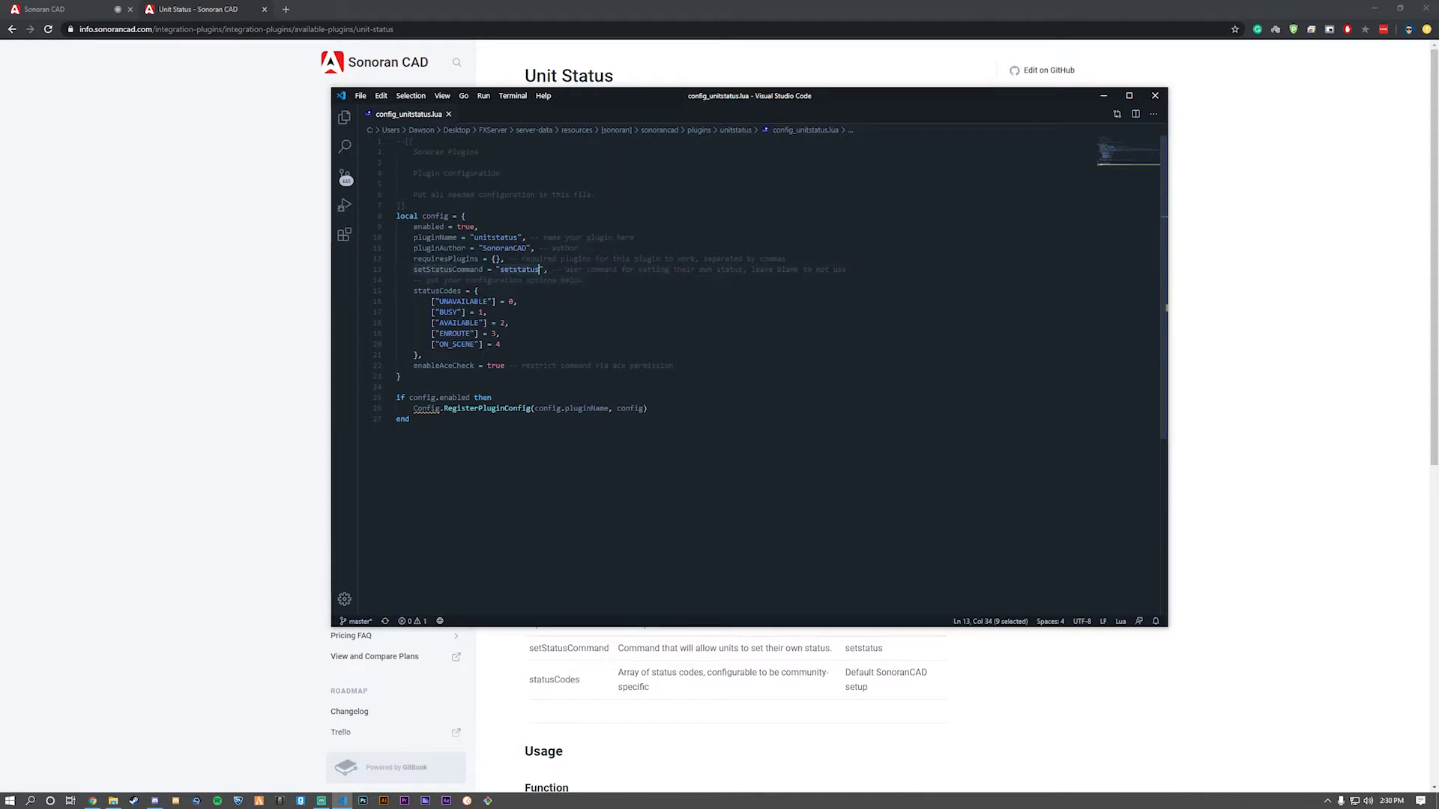
text(ss)
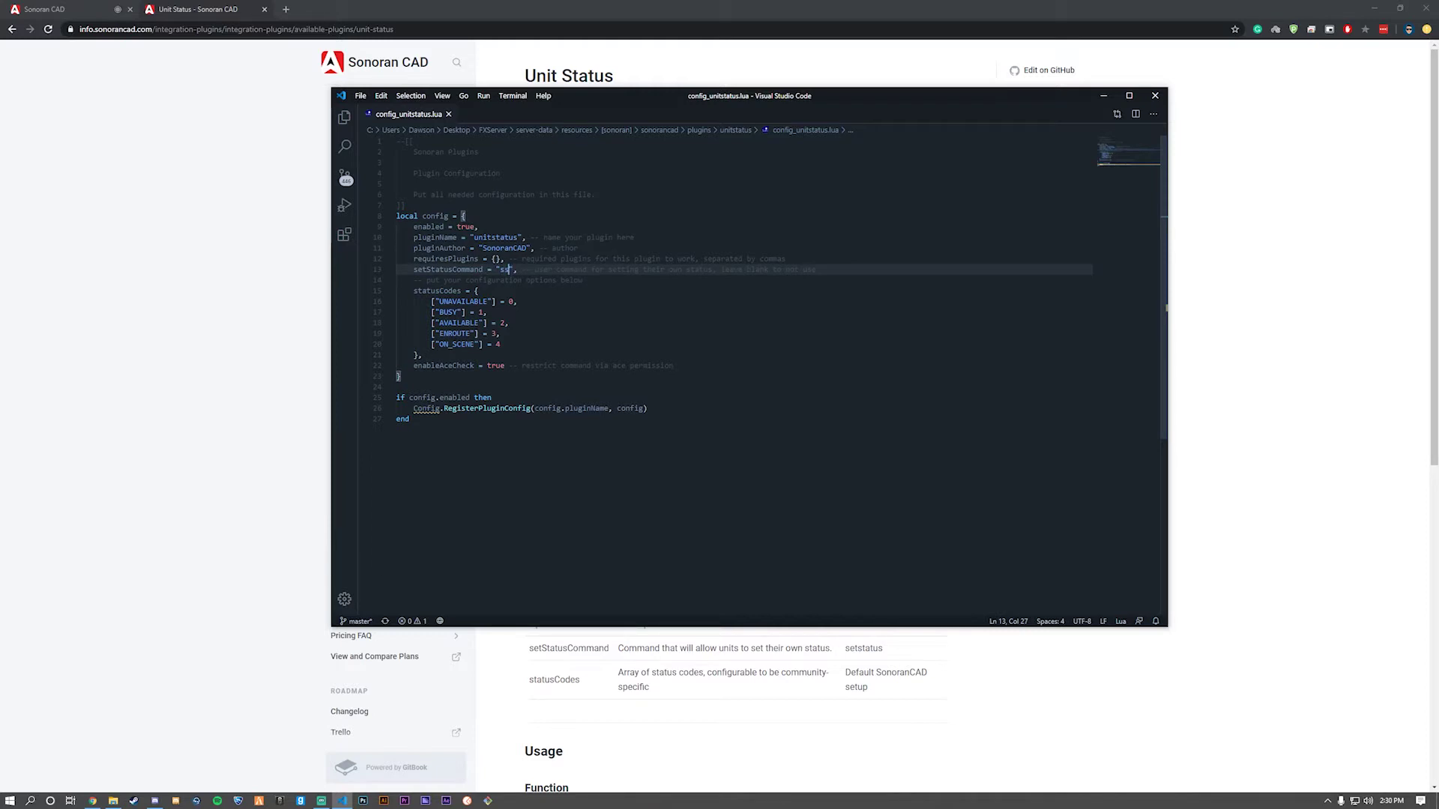
text(atus)
Step: Review the statusCodes list, selecting the UNAVAILABLE status code
click(500, 344)
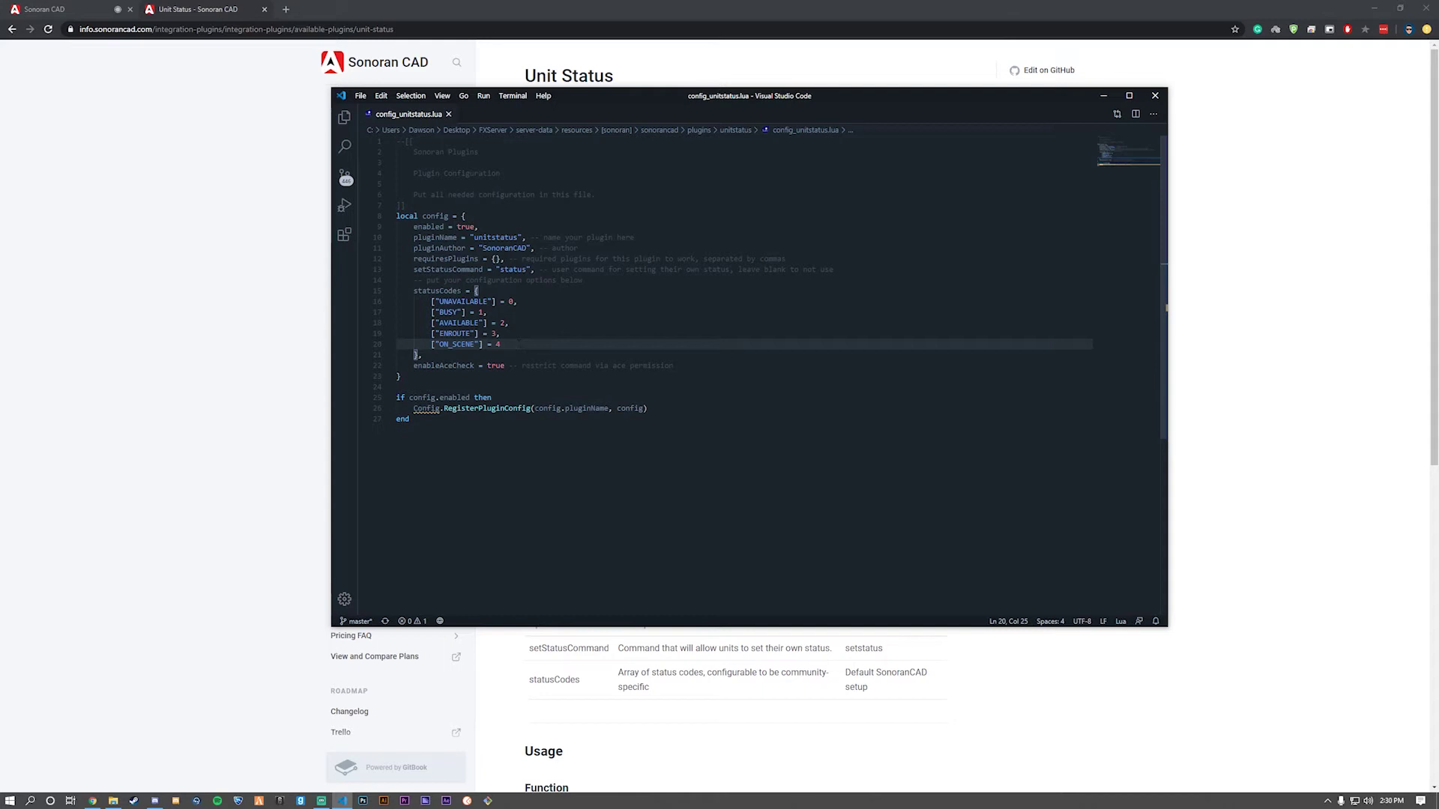
double_click(461, 302)
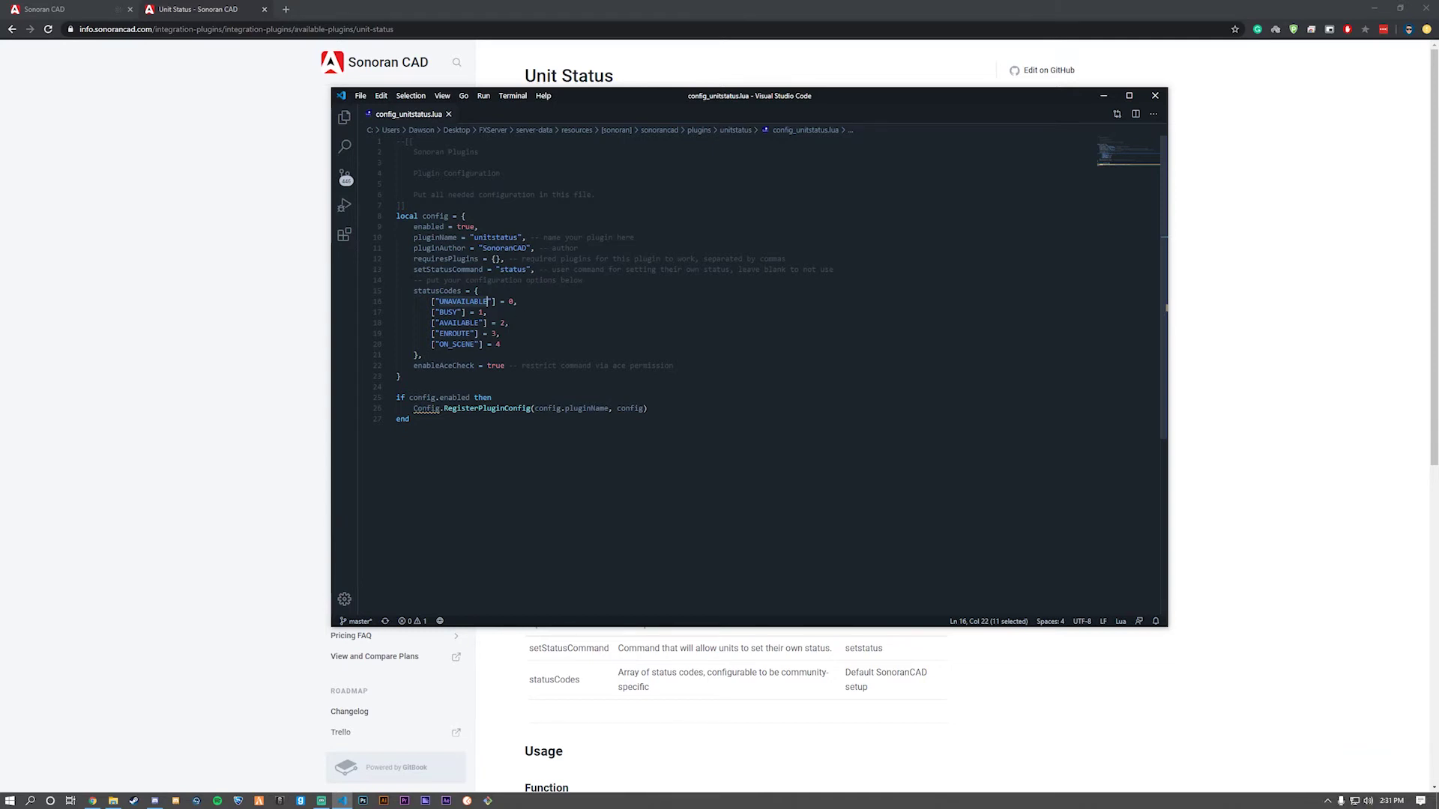
mouse_move(488, 301)
Step: Inspect the enableAceCheck setting and its ACE restriction comment
mouse_move(413, 365)
mouse_down()
mouse_move(674, 367)
mouse_move(401, 376)
mouse_up()
click(492, 366)
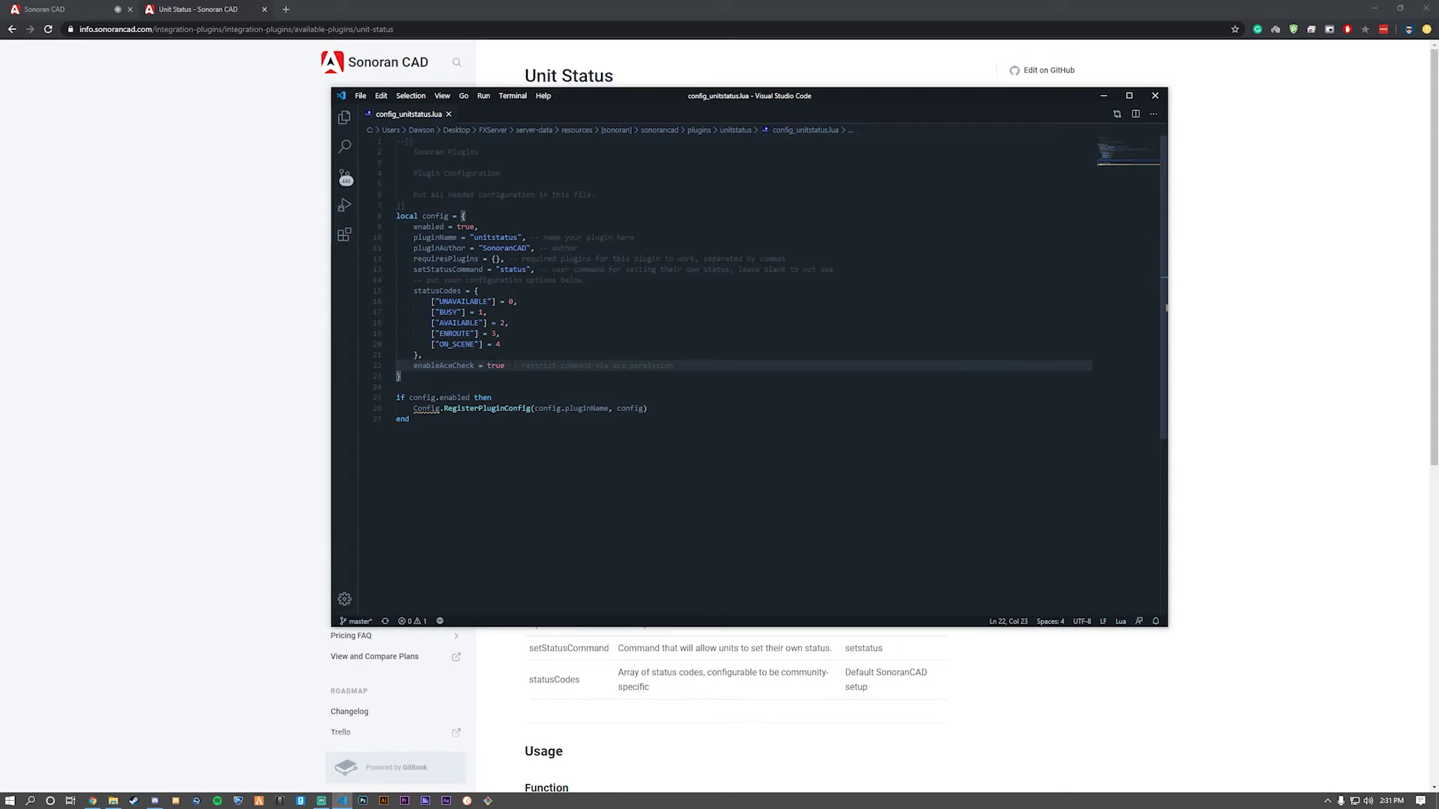
click(513, 366)
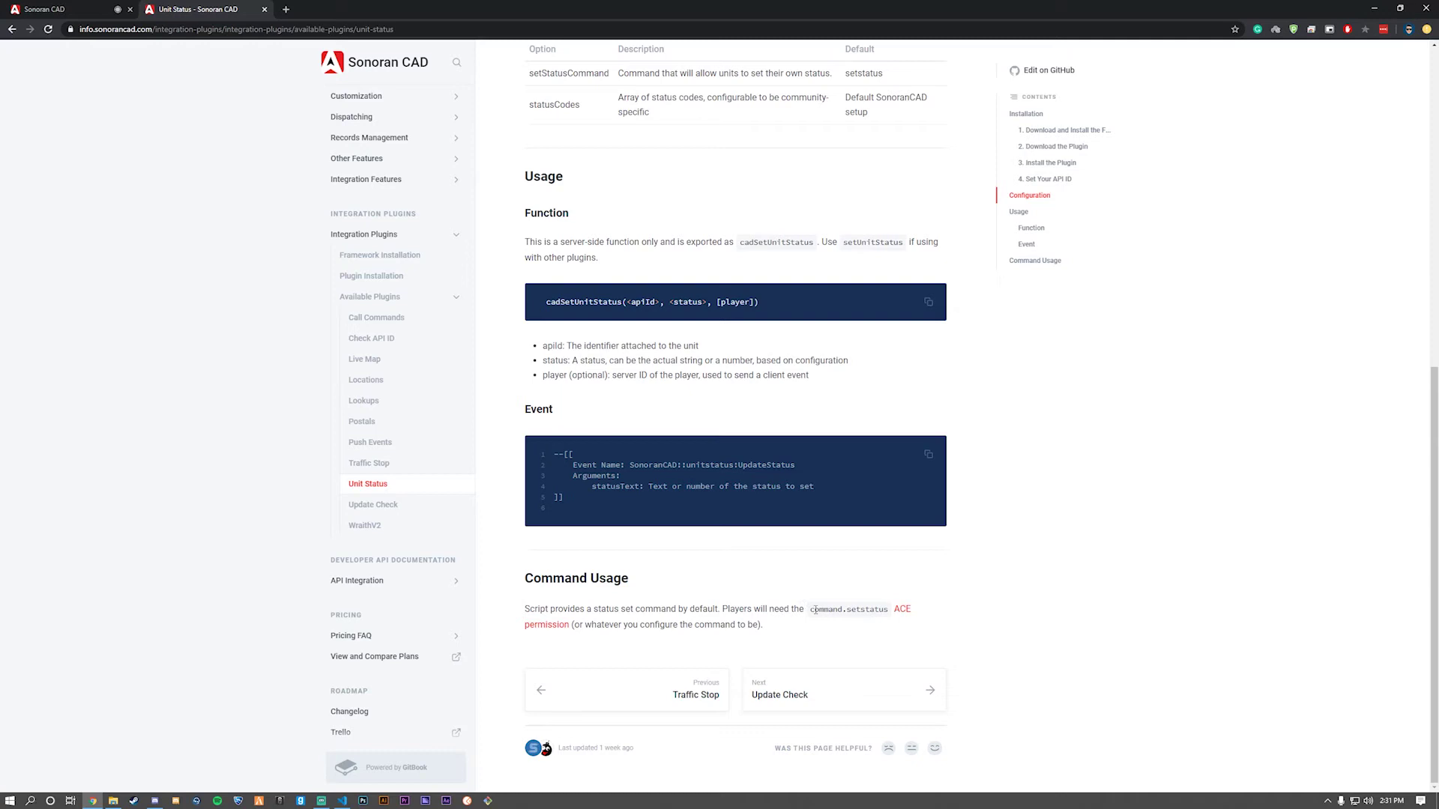
Step: Note the required command.setstatus ACE permission in the docs, then close VS Code
drag(816, 609, 921, 611)
click(823, 598)
click(343, 801)
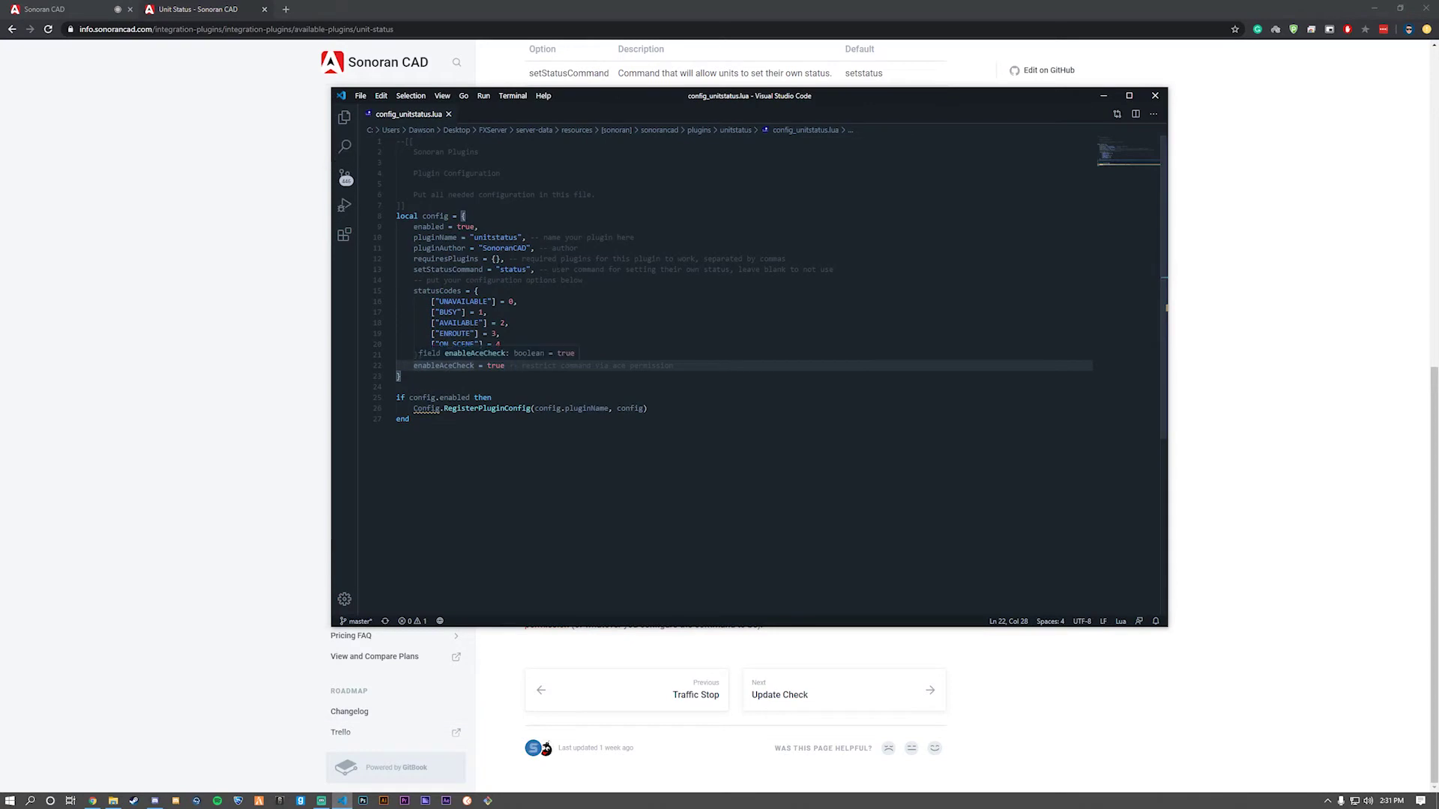
click(1154, 95)
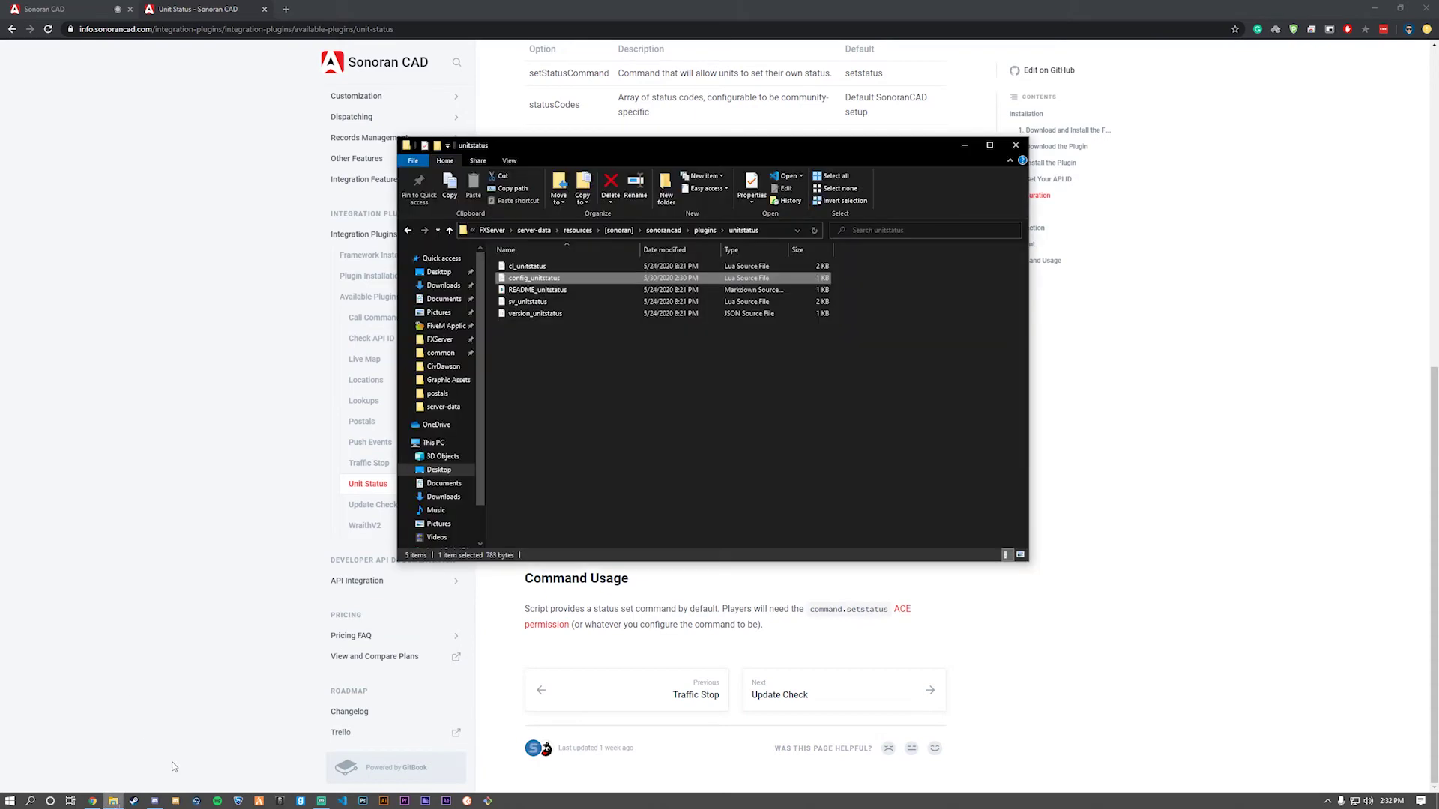
Step: Open server.cfg from the server-data folder in VS Code
drag(679, 140, 716, 201)
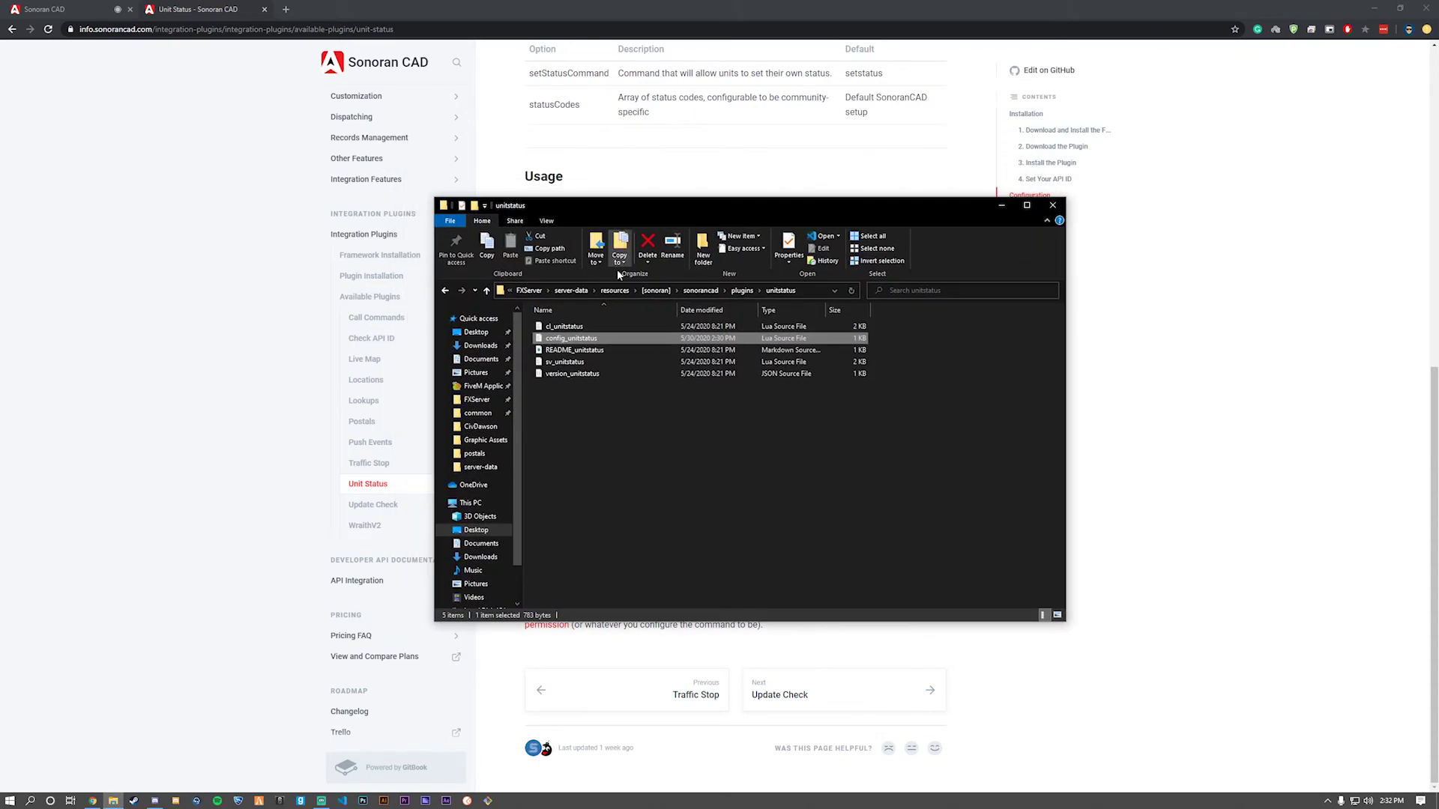
click(569, 293)
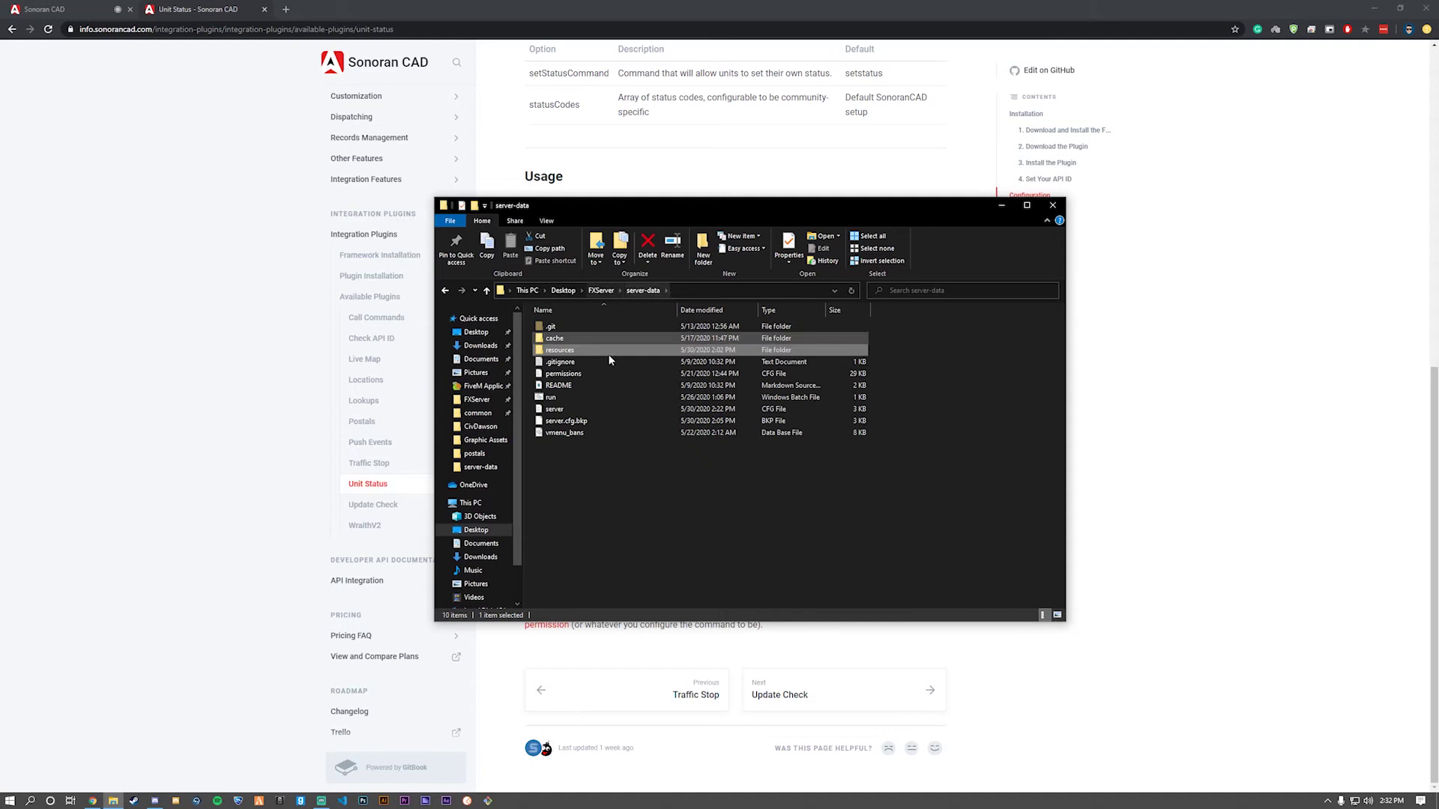
double_click(574, 410)
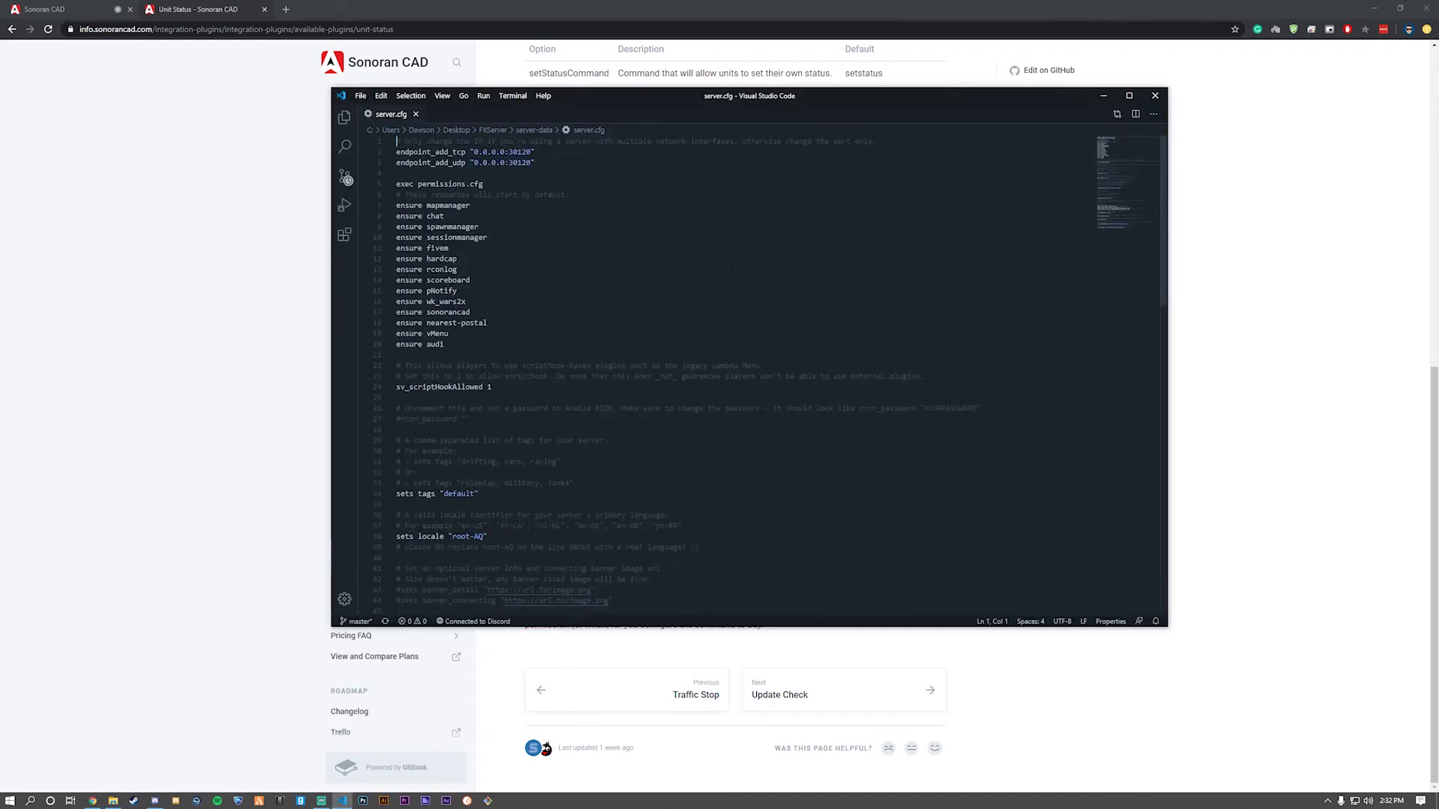
Step: Add a line 67 'add_ace' granting the pasted Steam identifier command.status allow
scroll(536, 455, down, 5)
scroll(537, 455, down, 3)
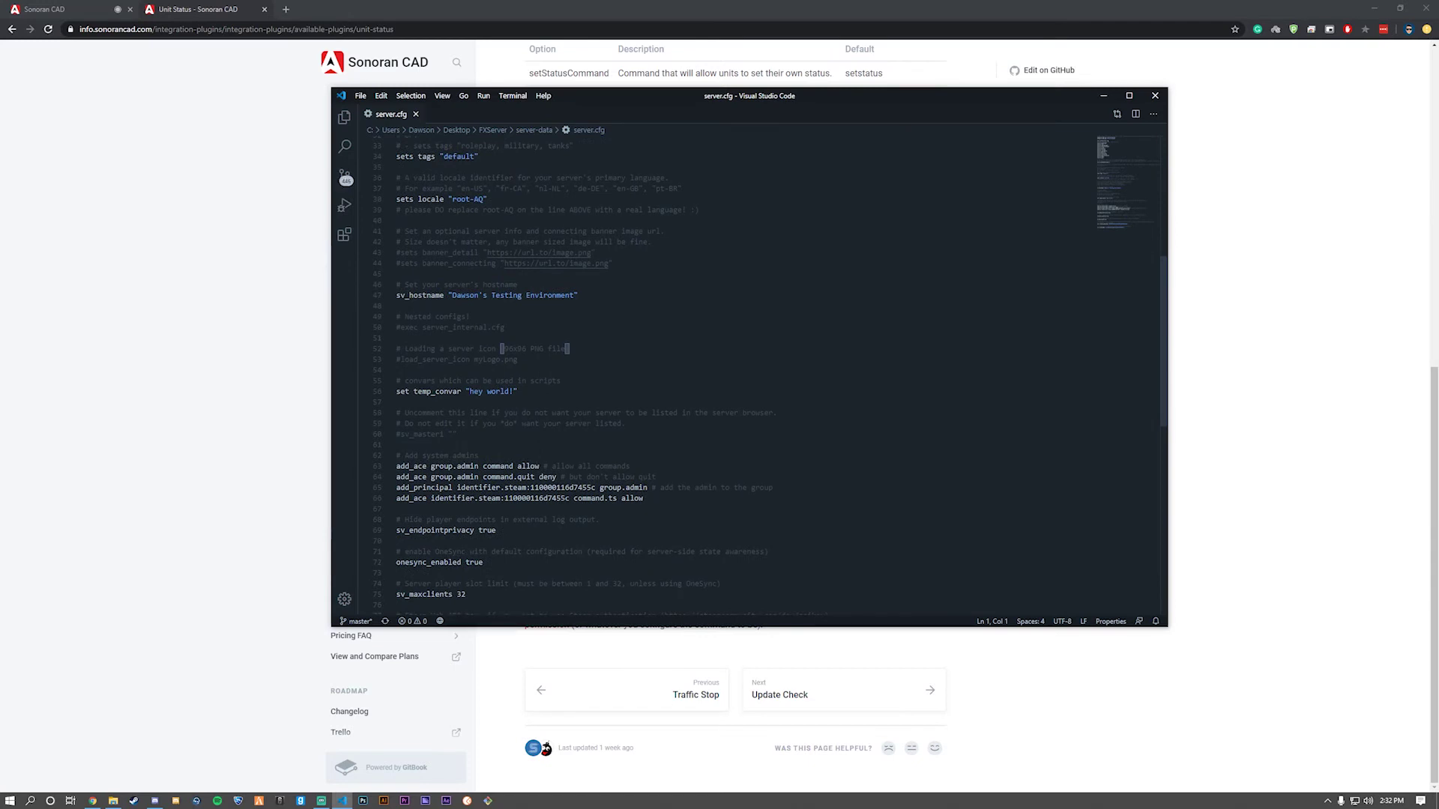
click(663, 501)
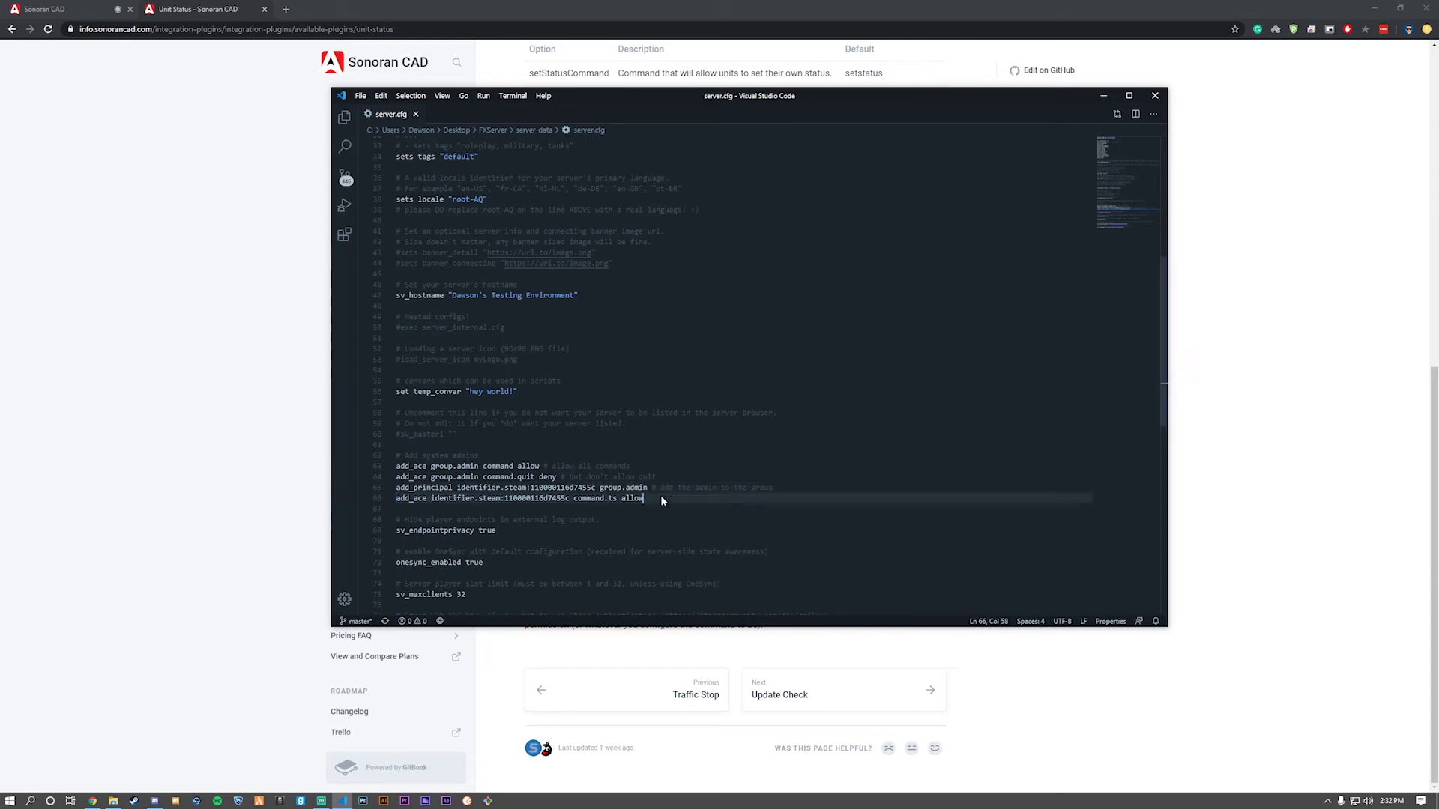
key(Return)
text(add_ace)
text(identifier.steam:110000116d7455c)
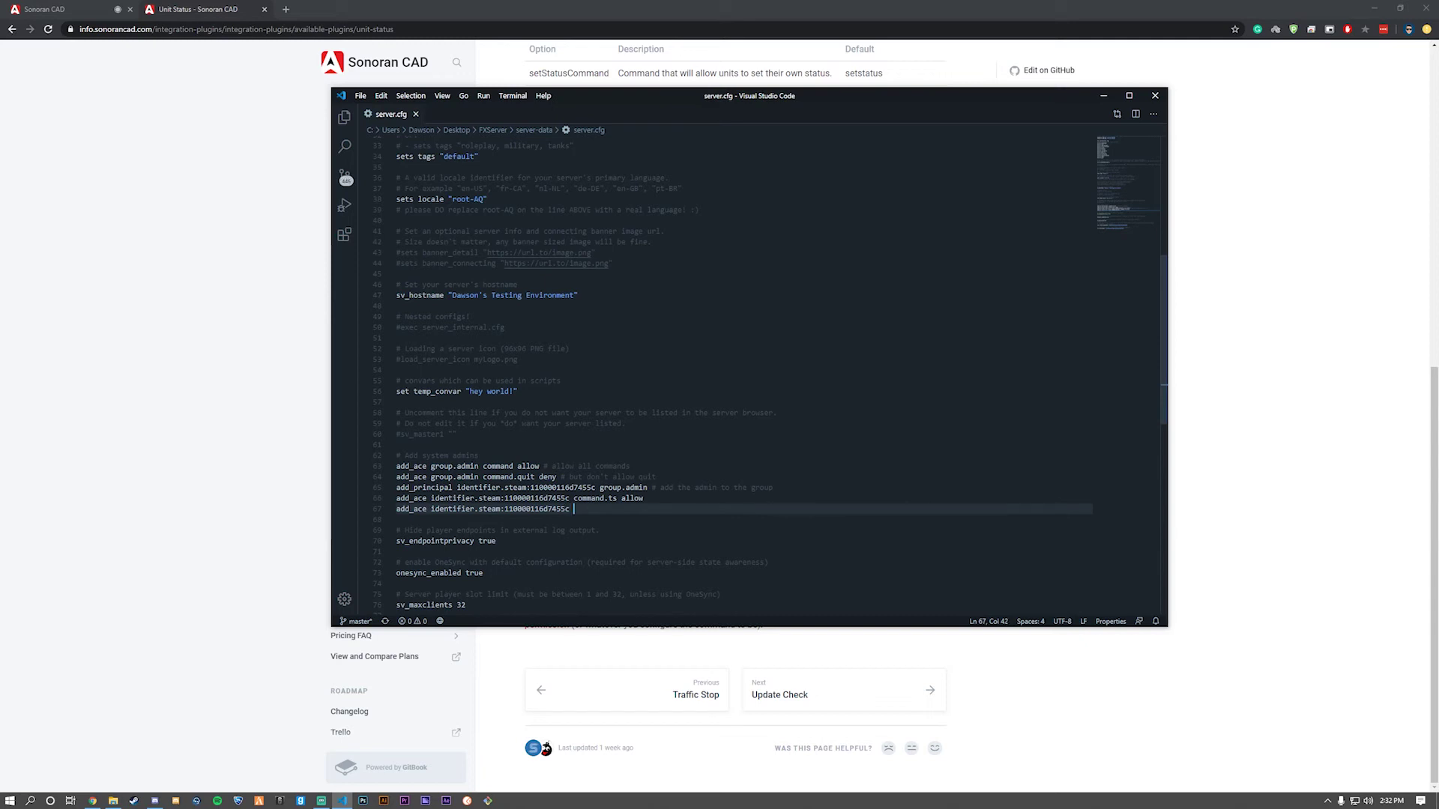
text(command)
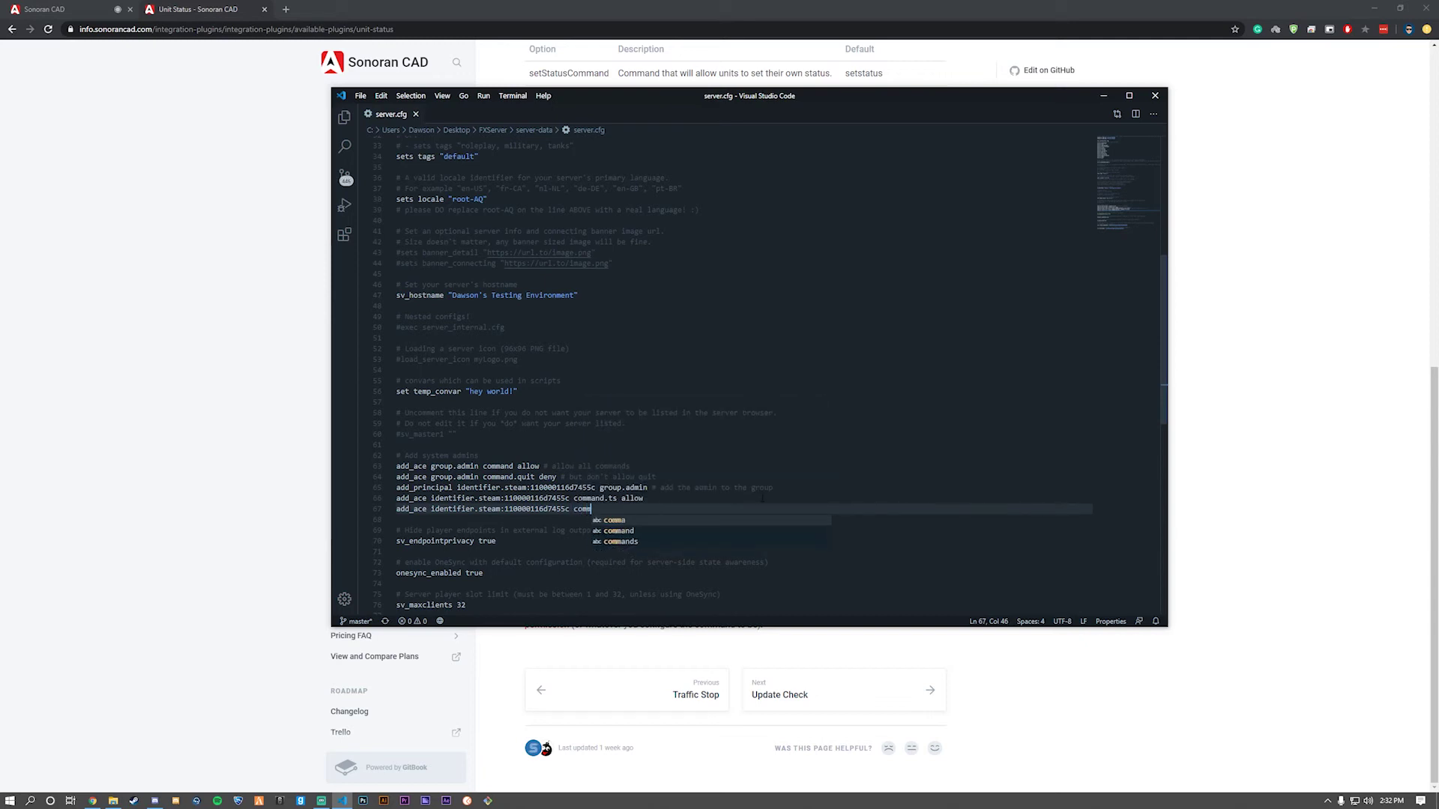
text(.)
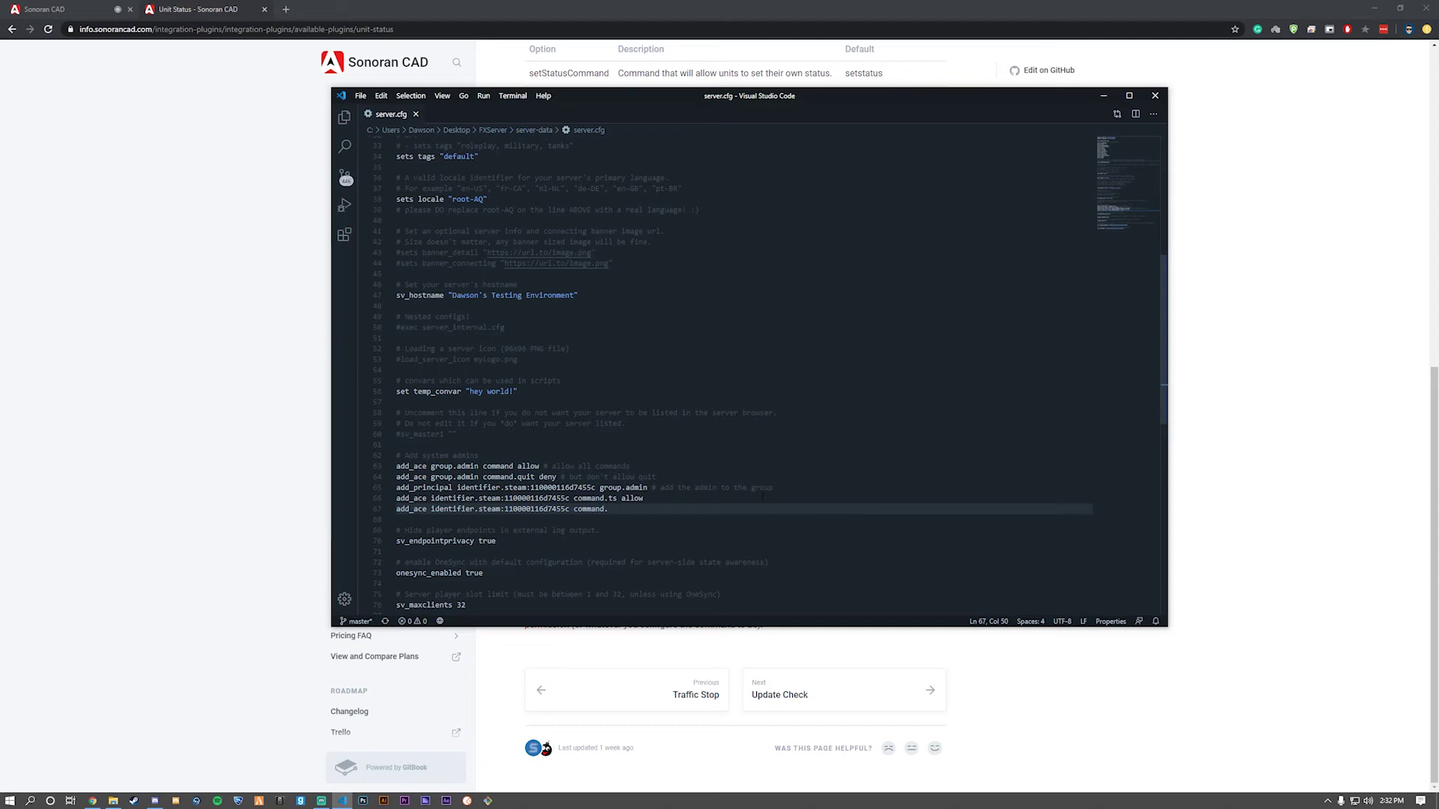
text(status)
text(allow)
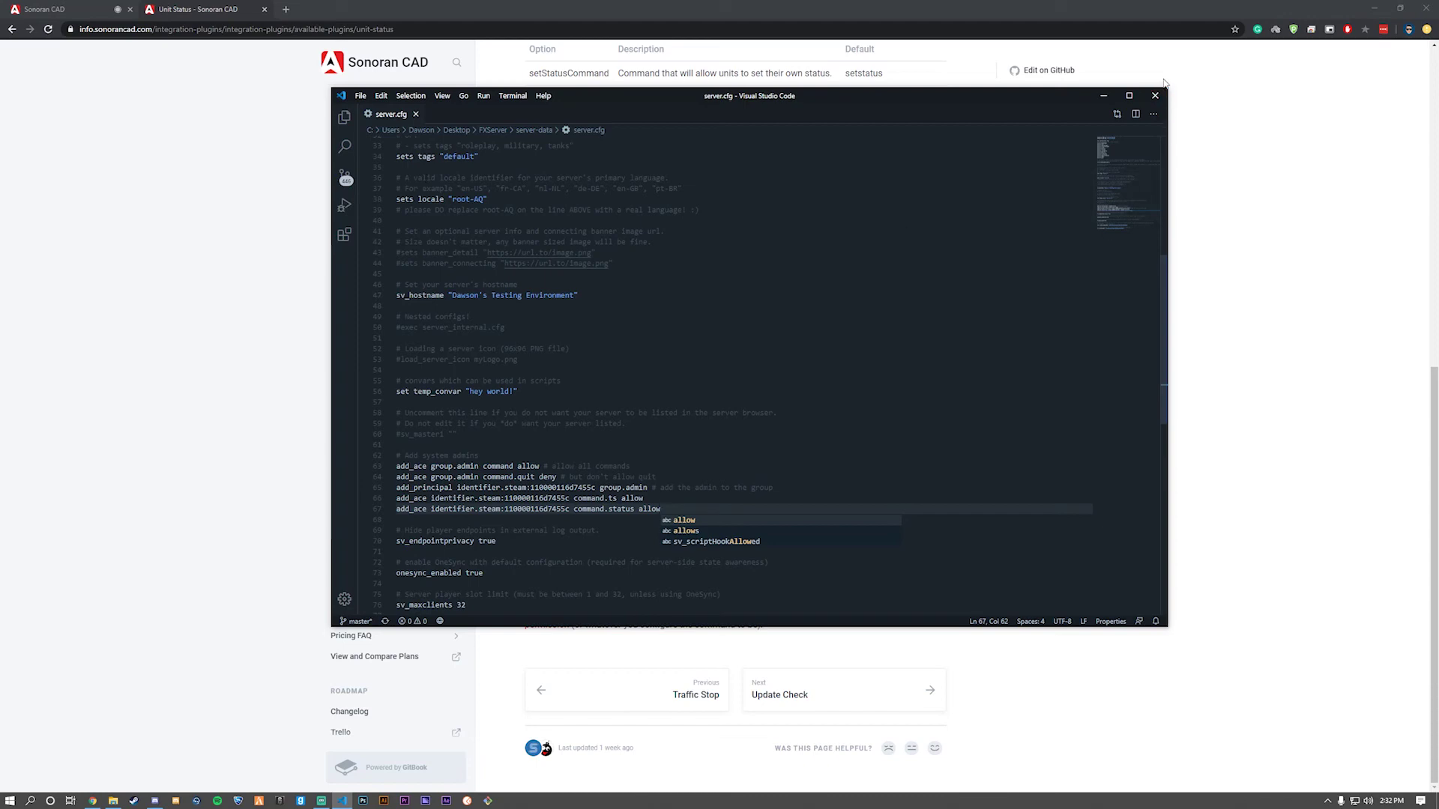
click(1154, 96)
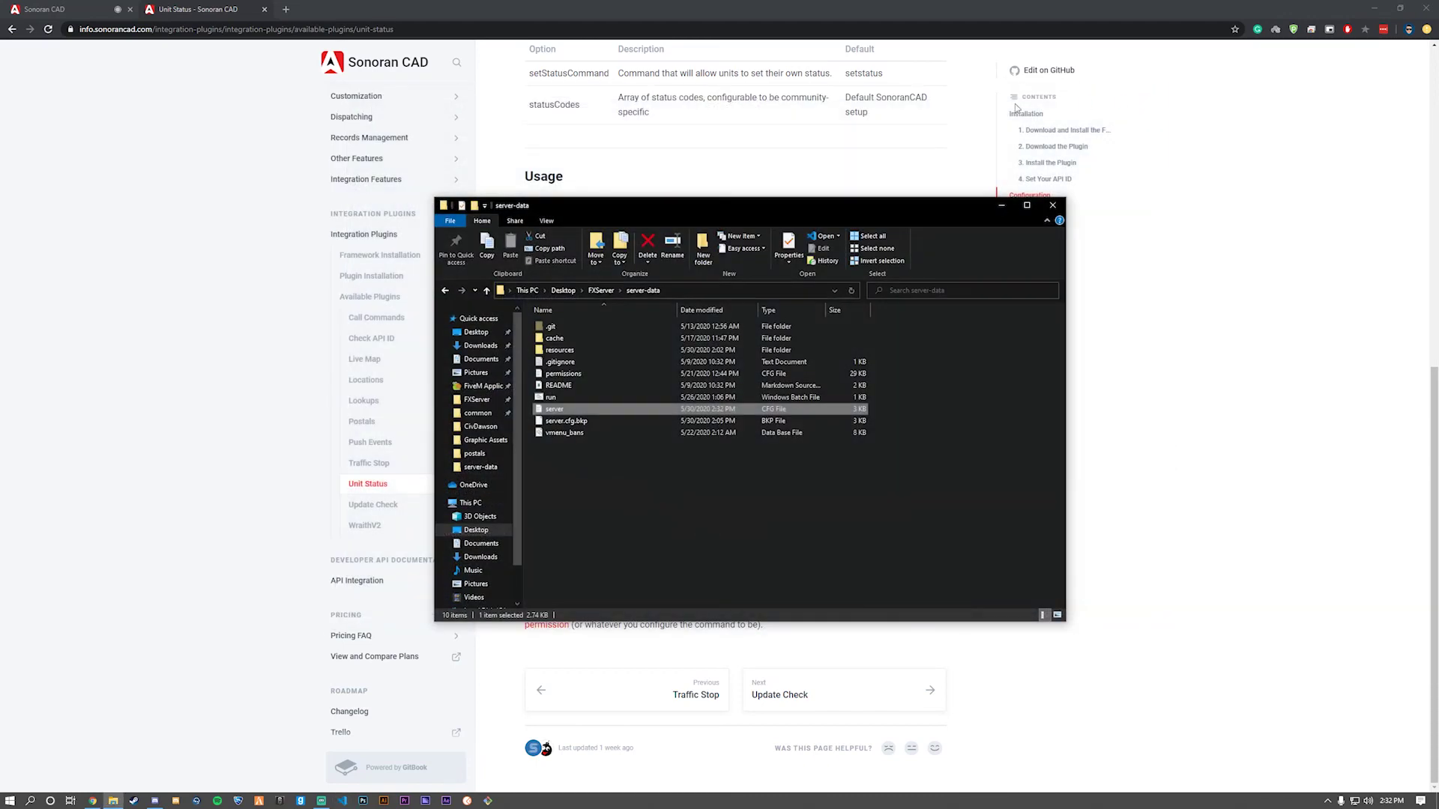
click(1159, 409)
scroll(862, 408, up, 5)
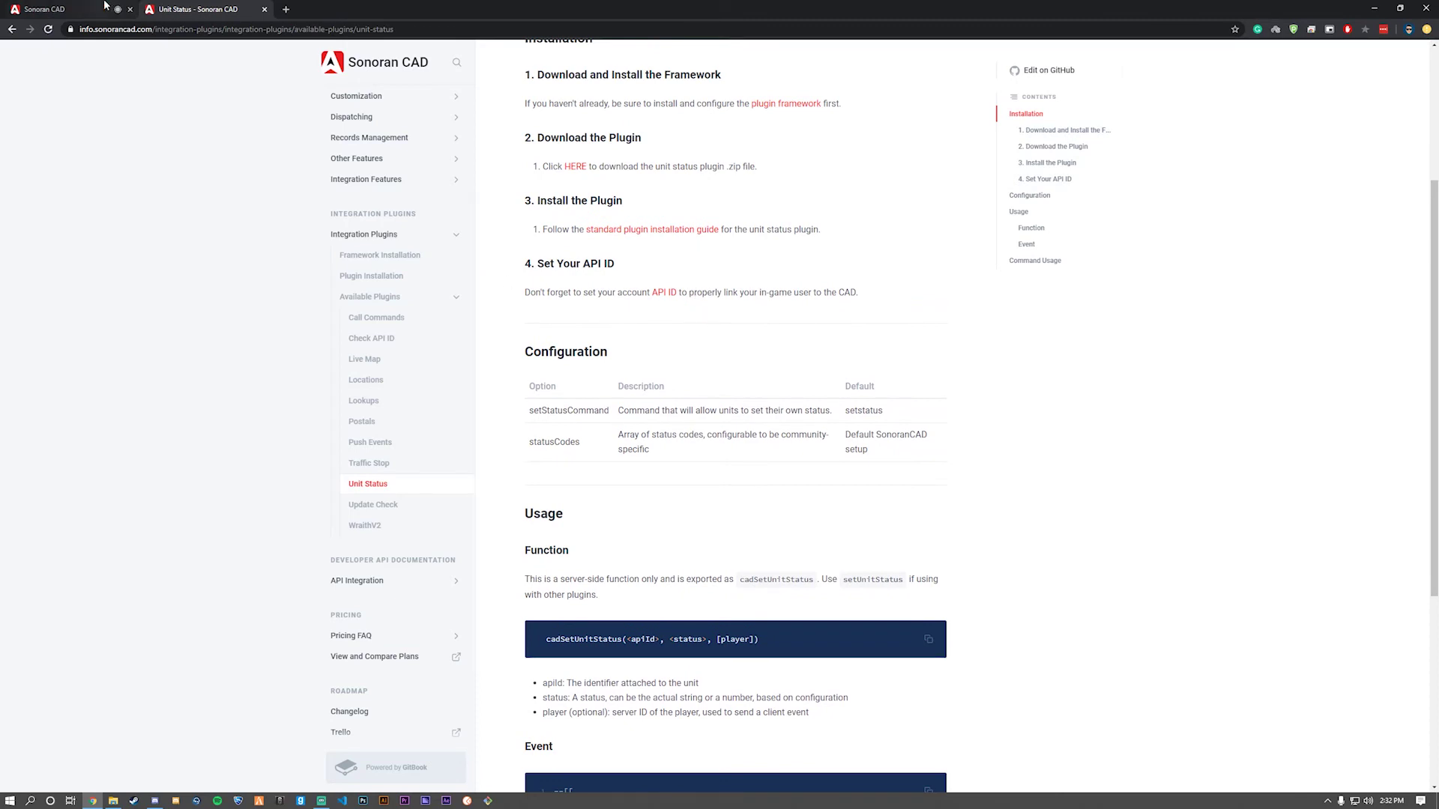
click(75, 9)
click(15, 53)
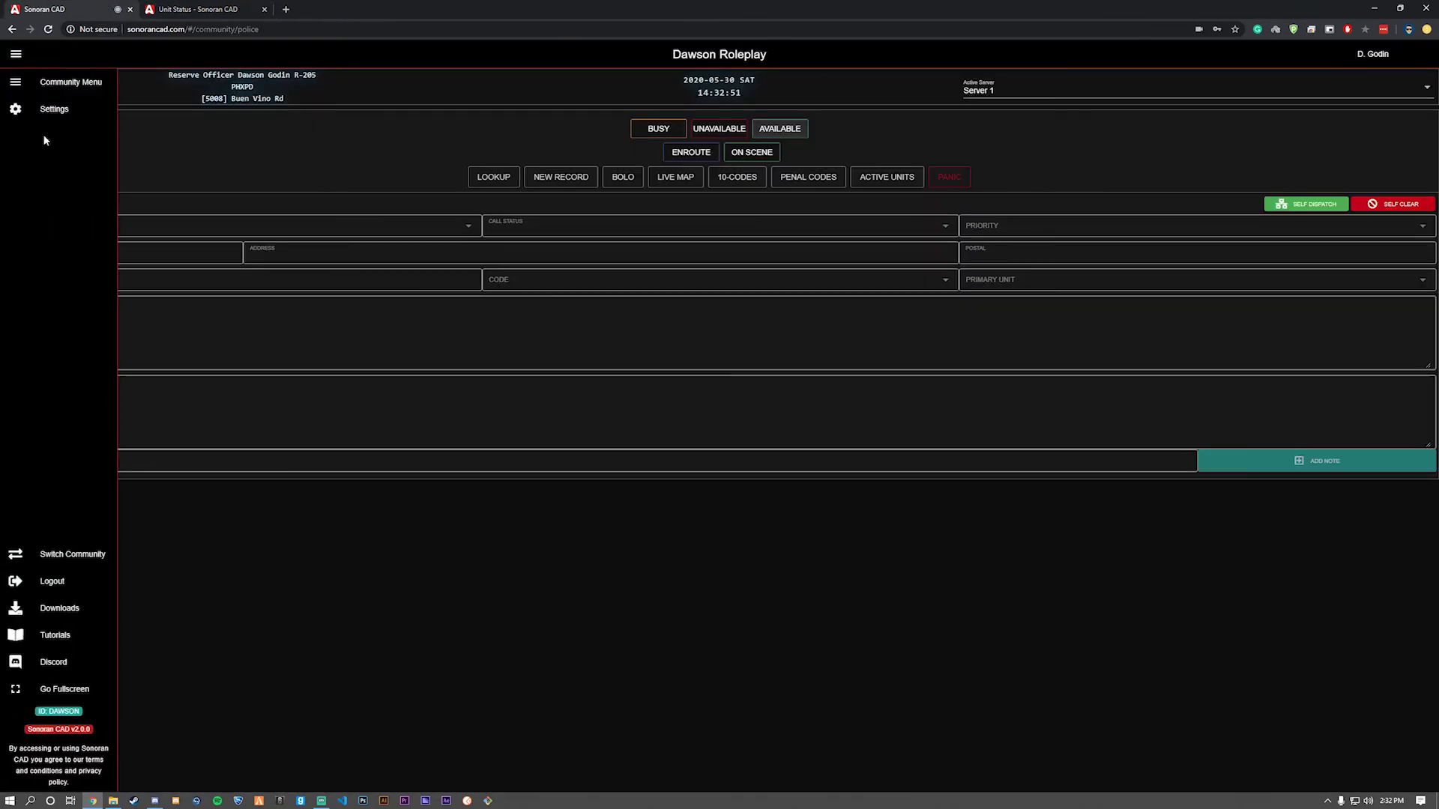
click(54, 109)
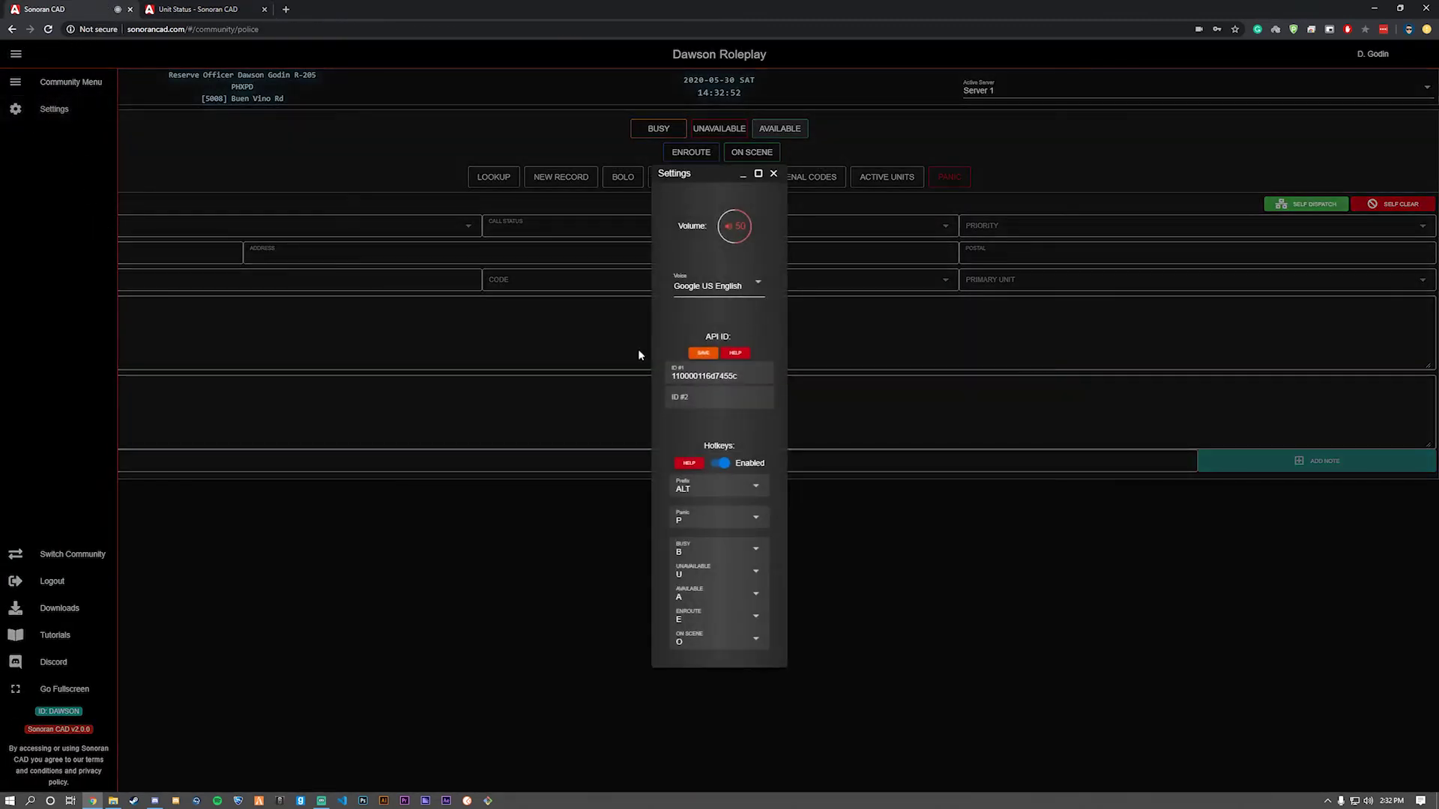
click(773, 173)
click(15, 54)
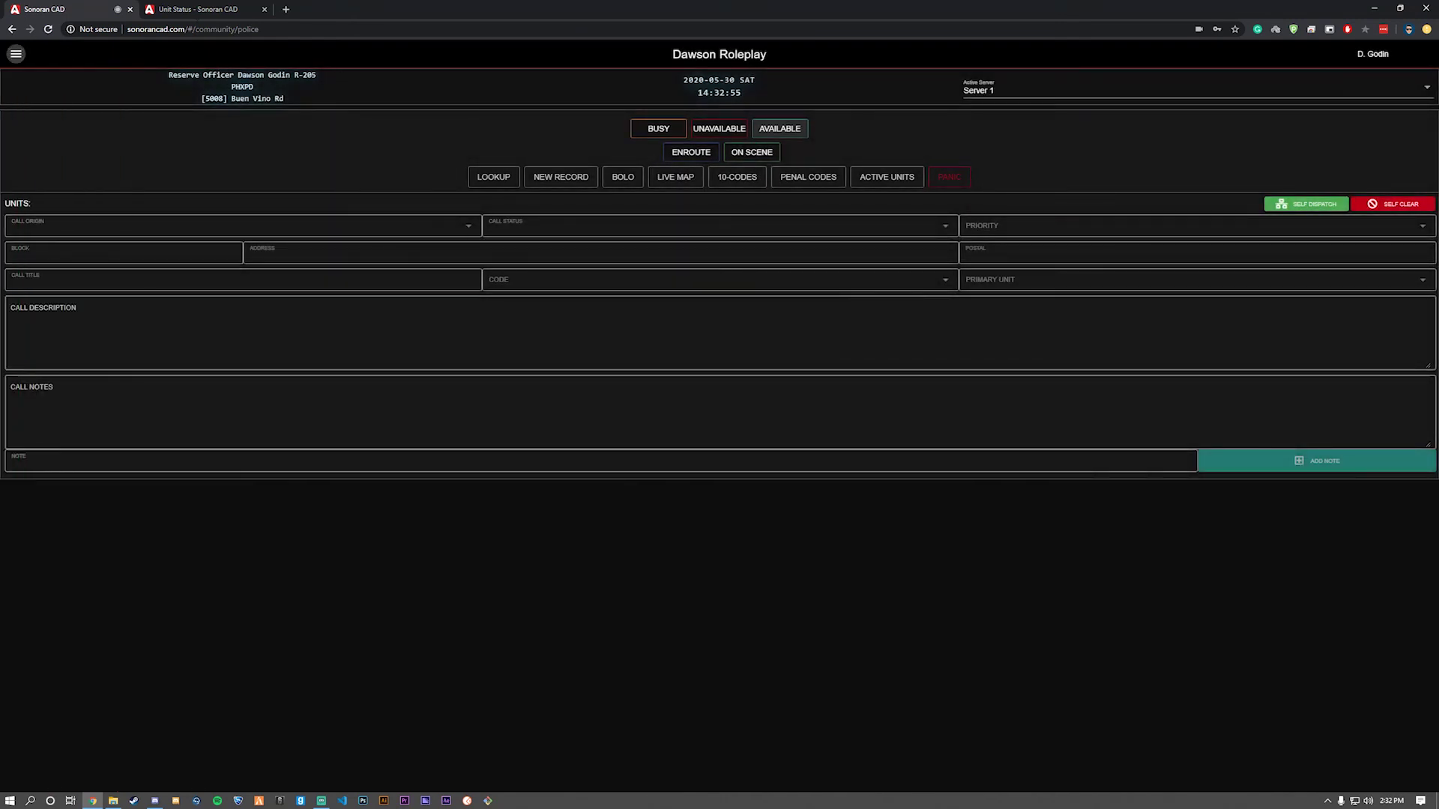
click(198, 9)
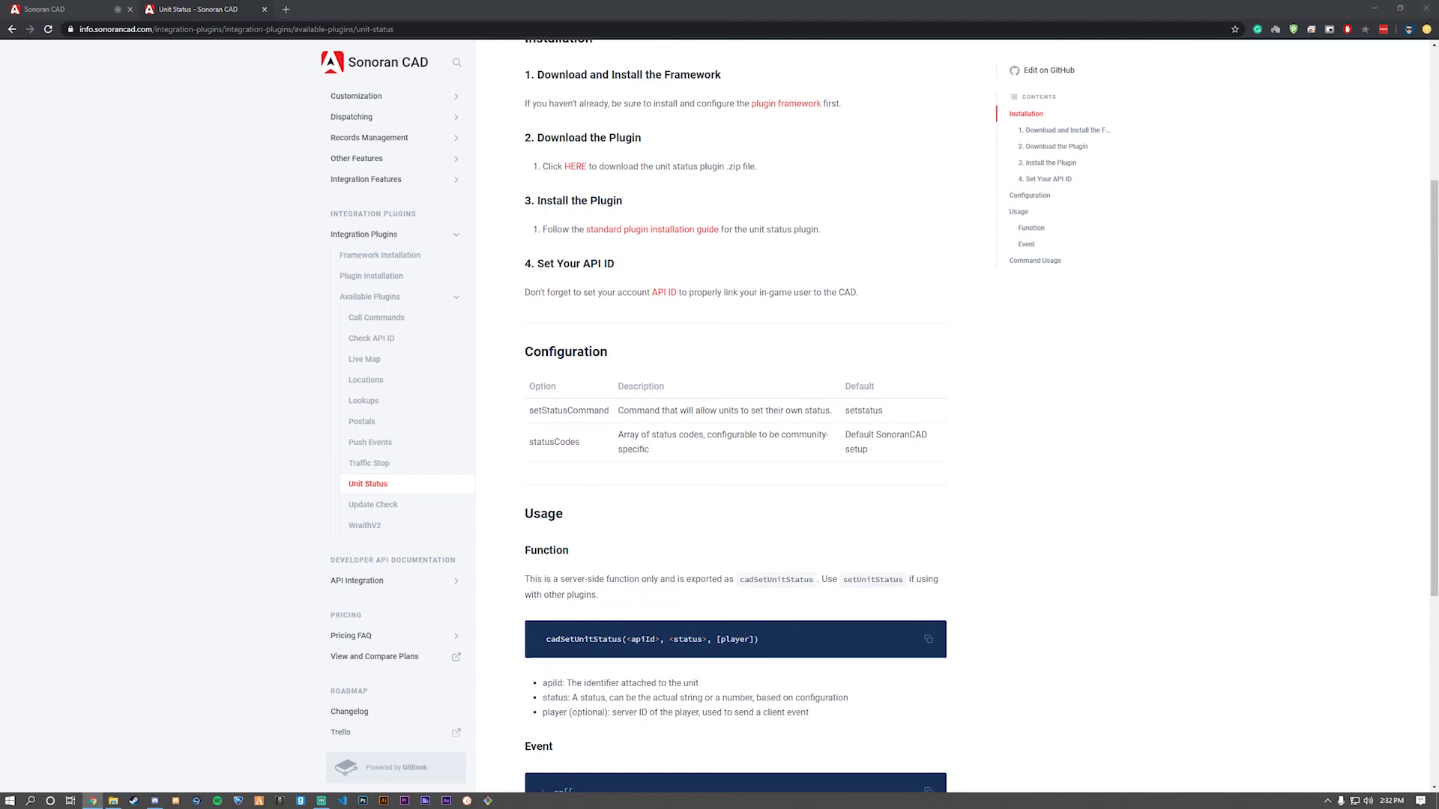
Step: Send /status AVAILABLE in FiveM chat, then return to the Sonoran CAD page
key(alt+Tab)
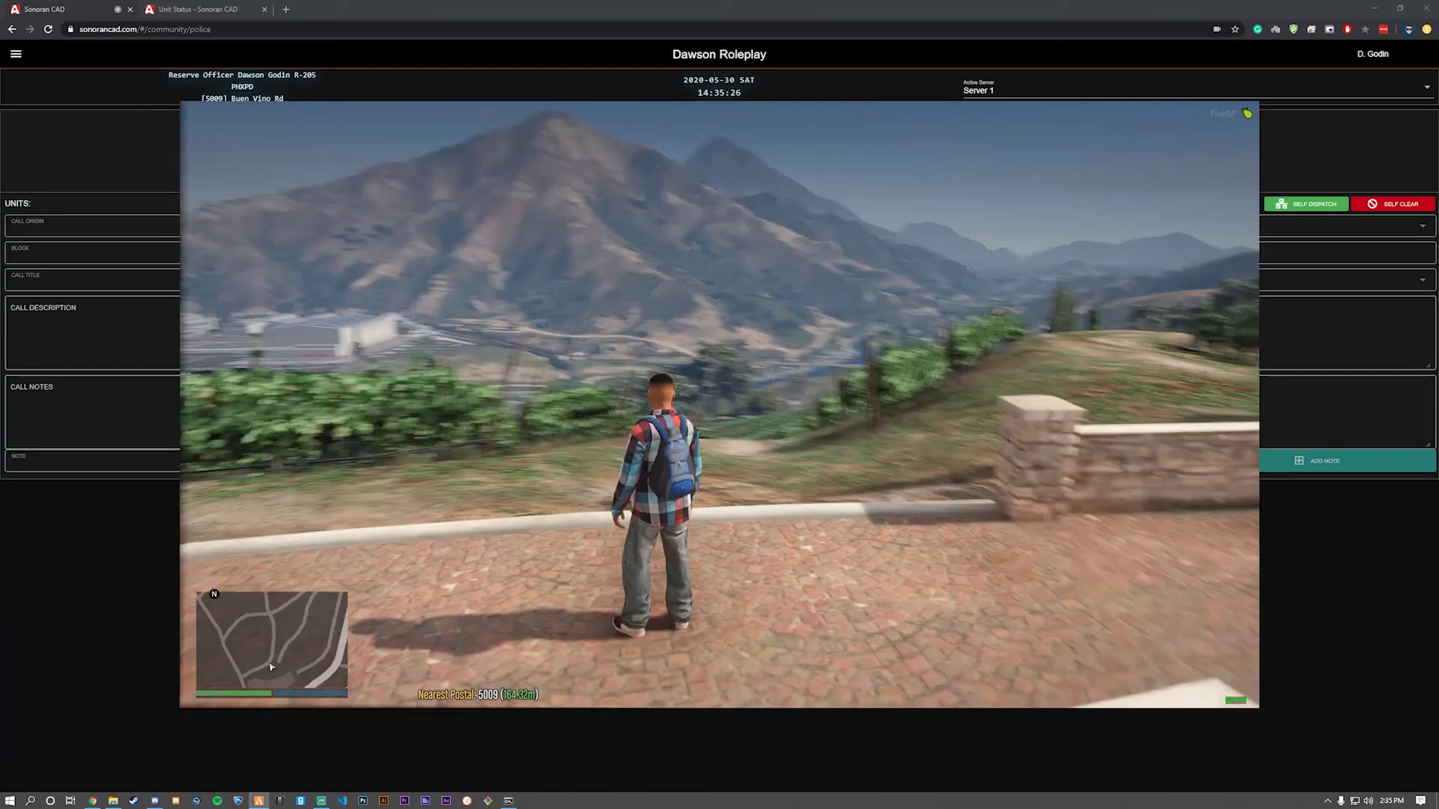
text(t/s)
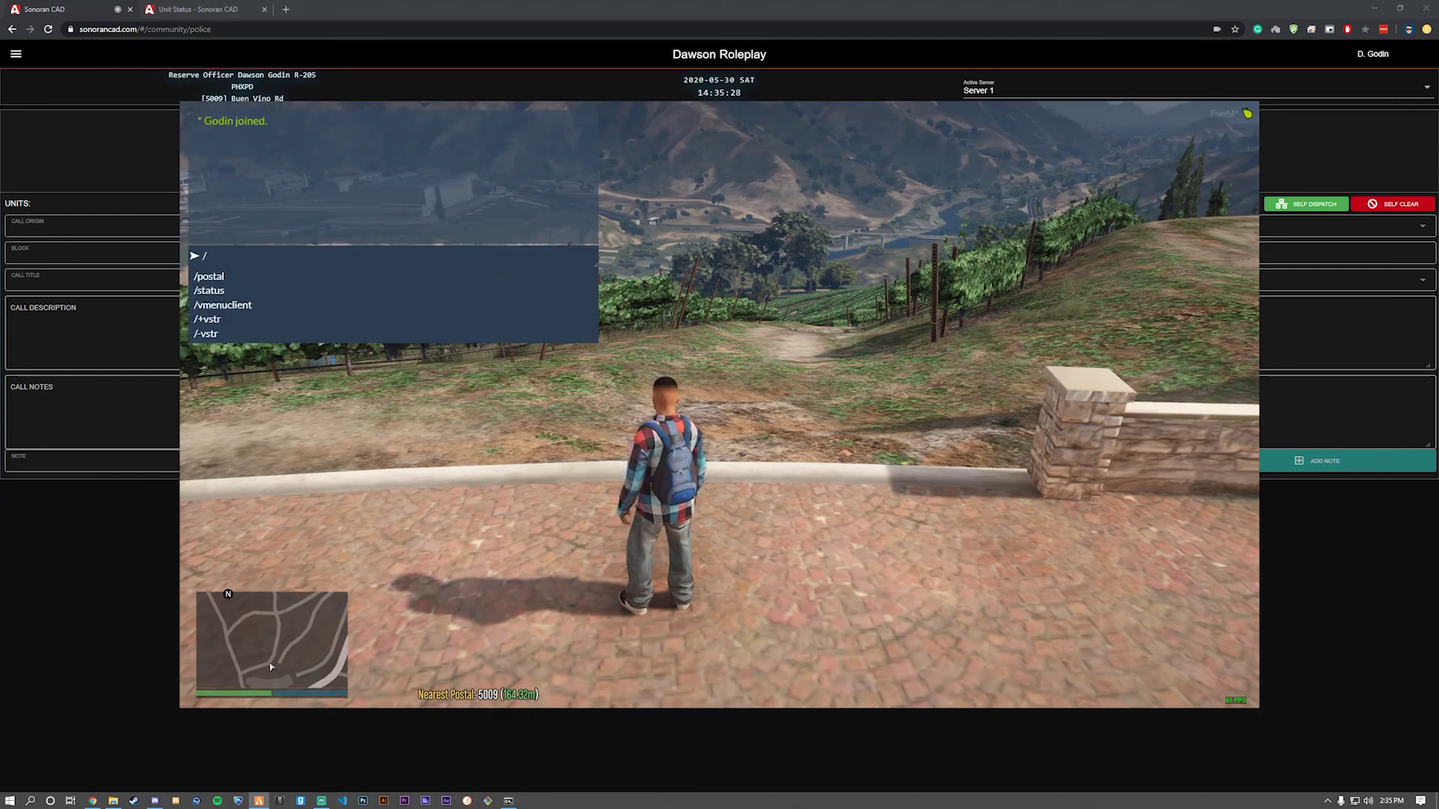
text(tatus)
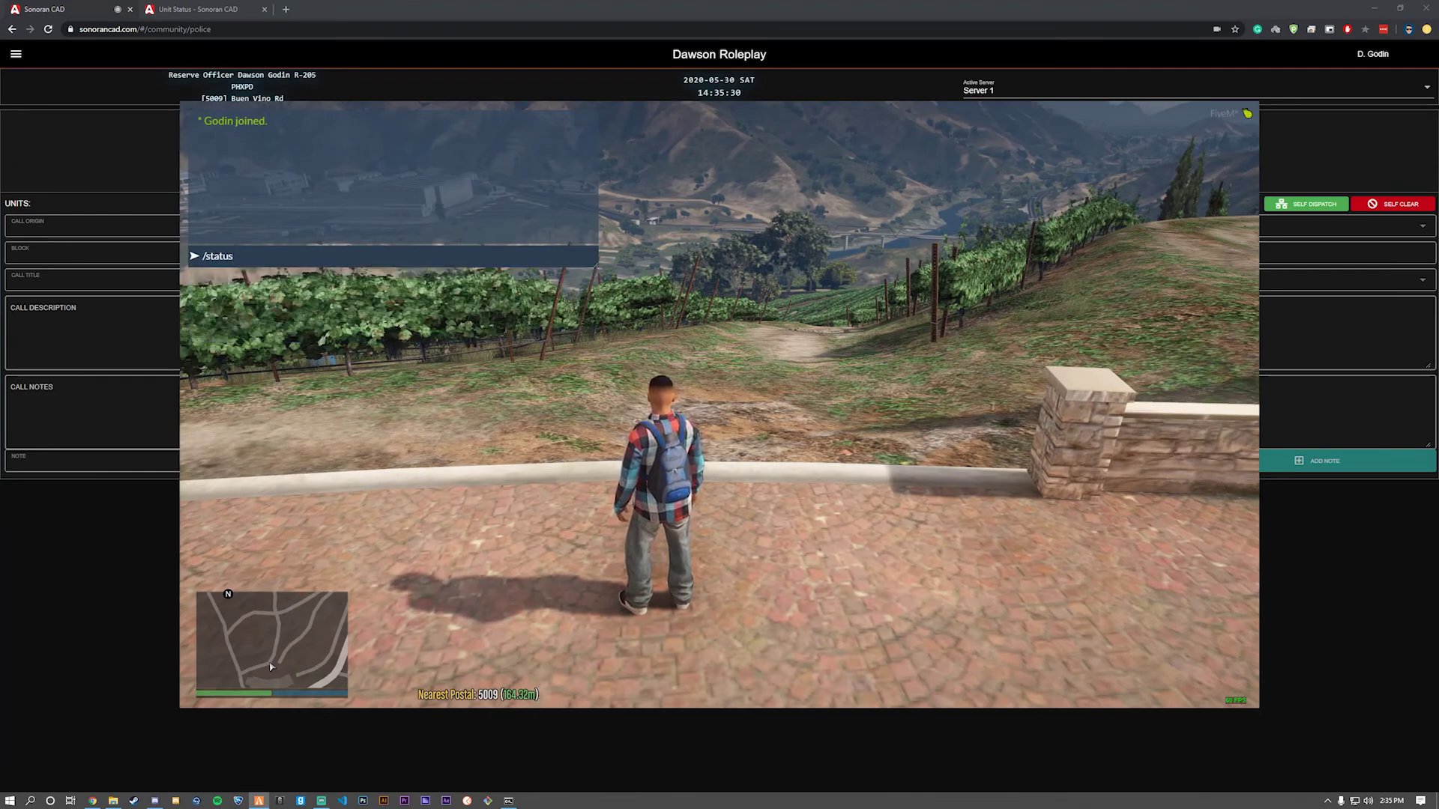
text( AV)
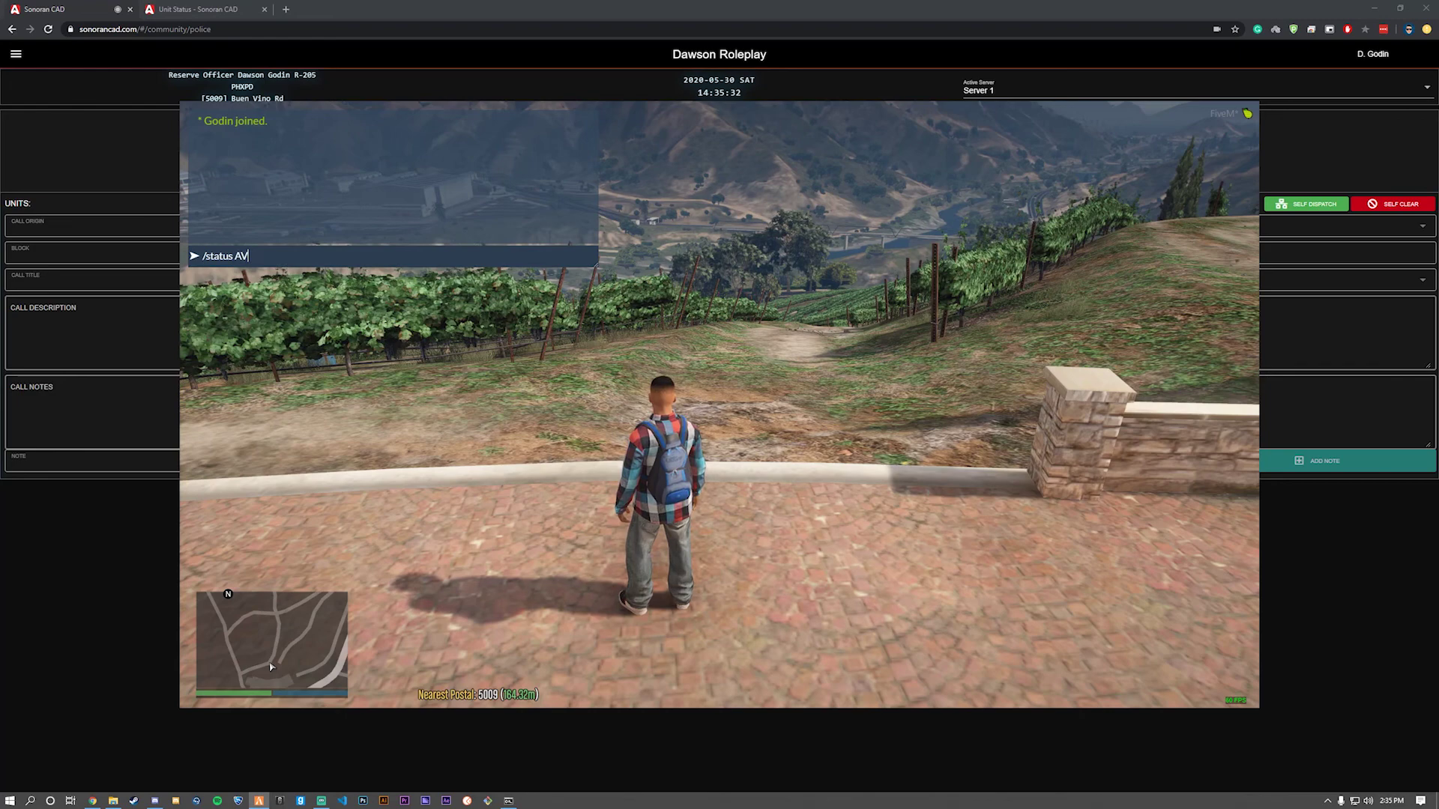
text(AILABLE)
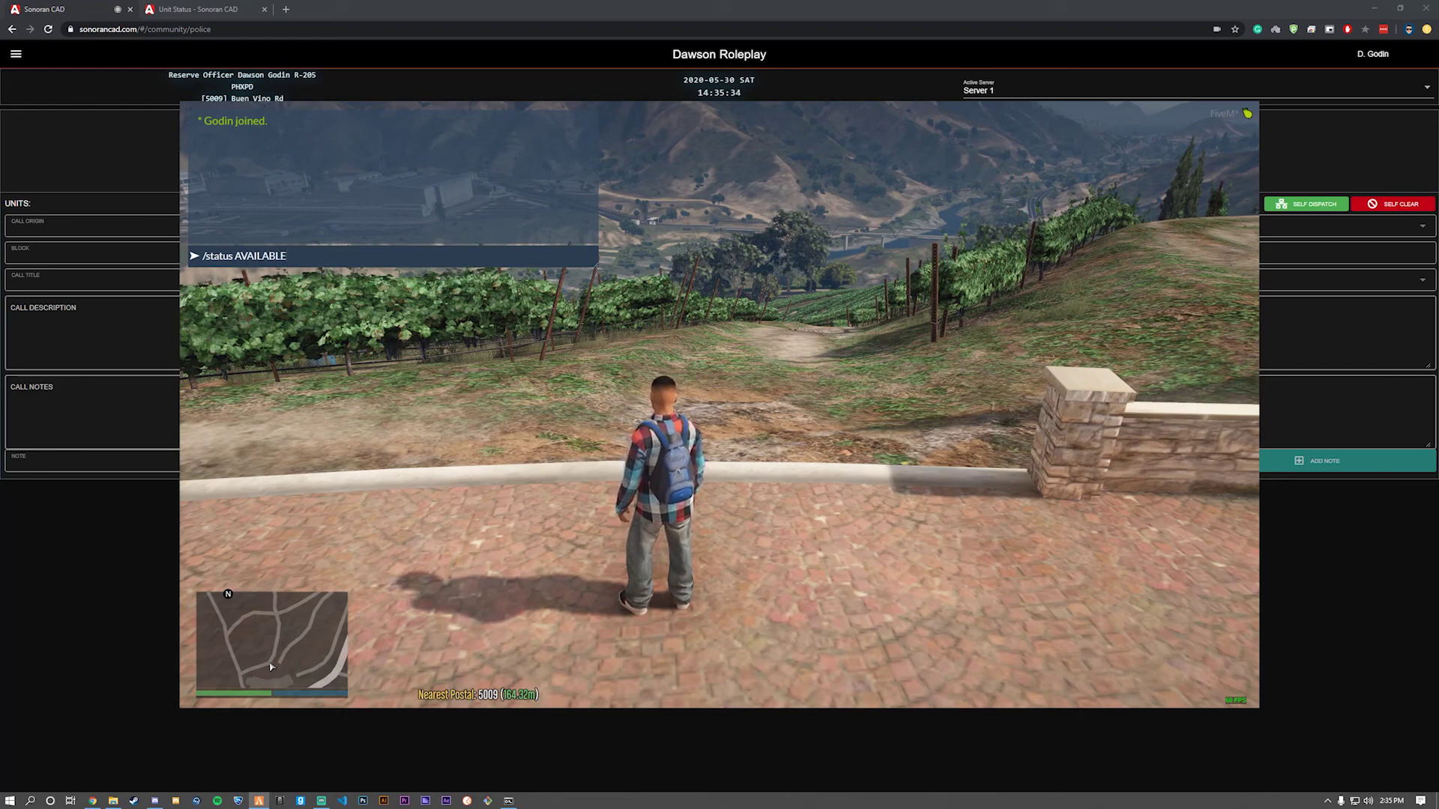
key(Return)
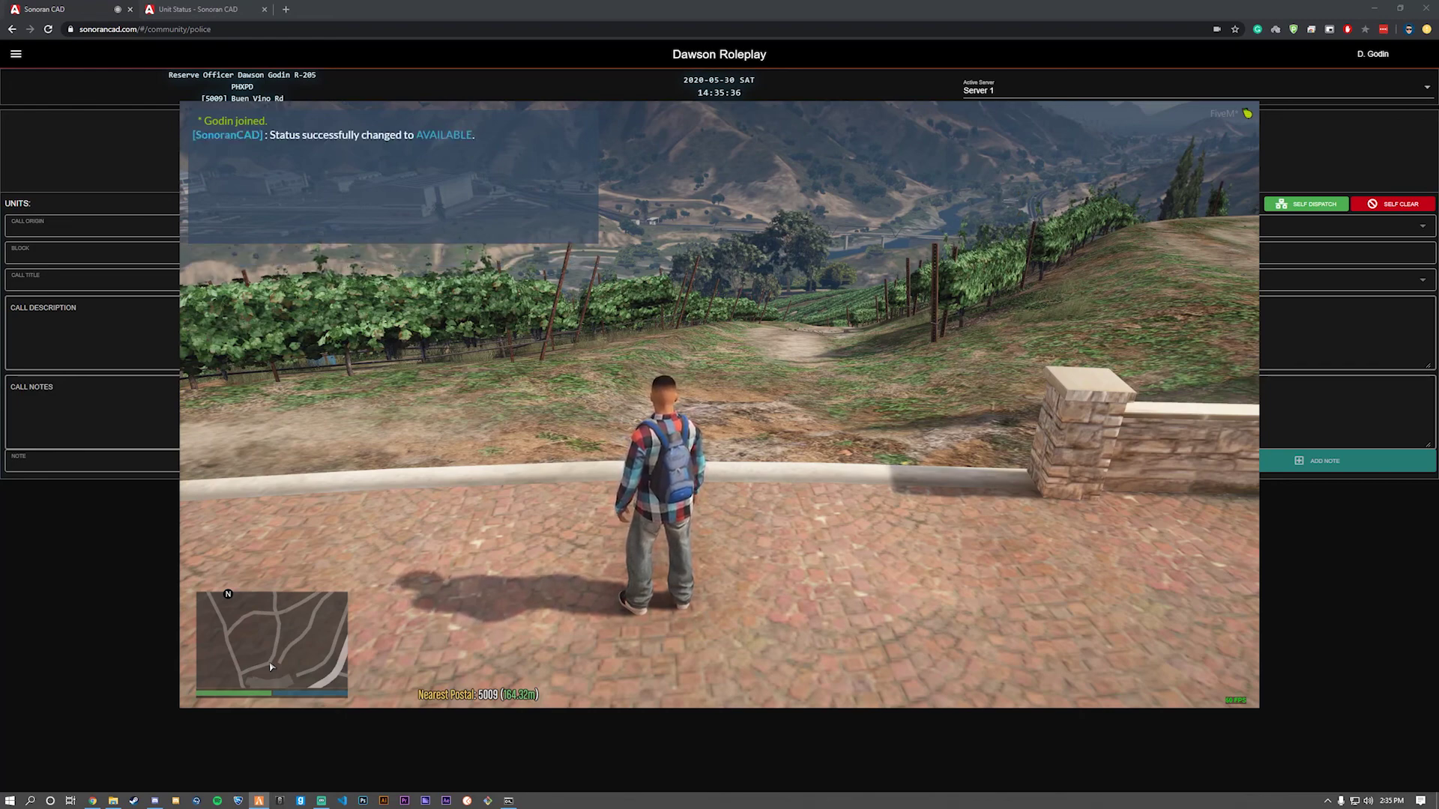
key(alt+Tab)
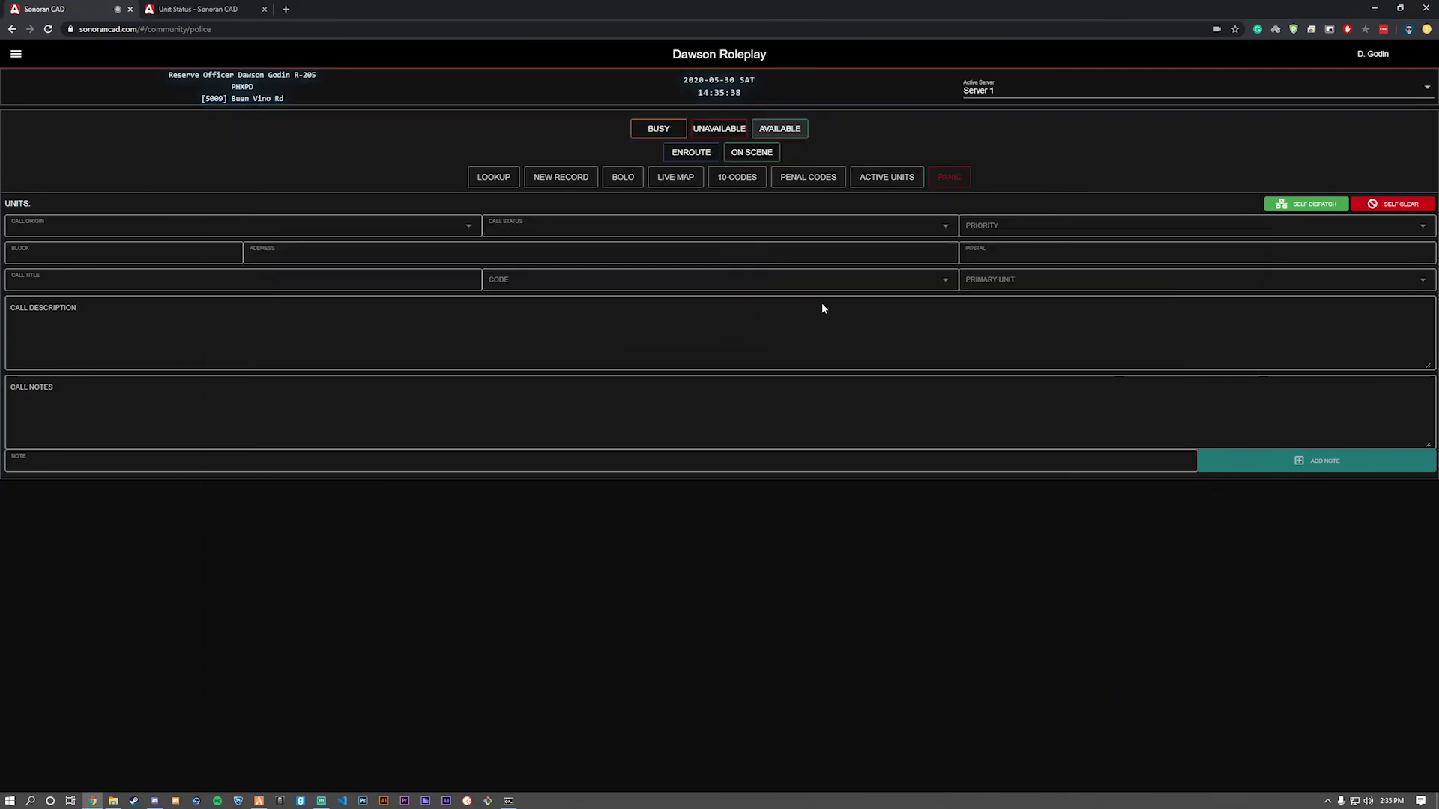
Step: Send /status BUSY in FiveM chat and check the result on the Sonoran CAD page
key(alt+Tab)
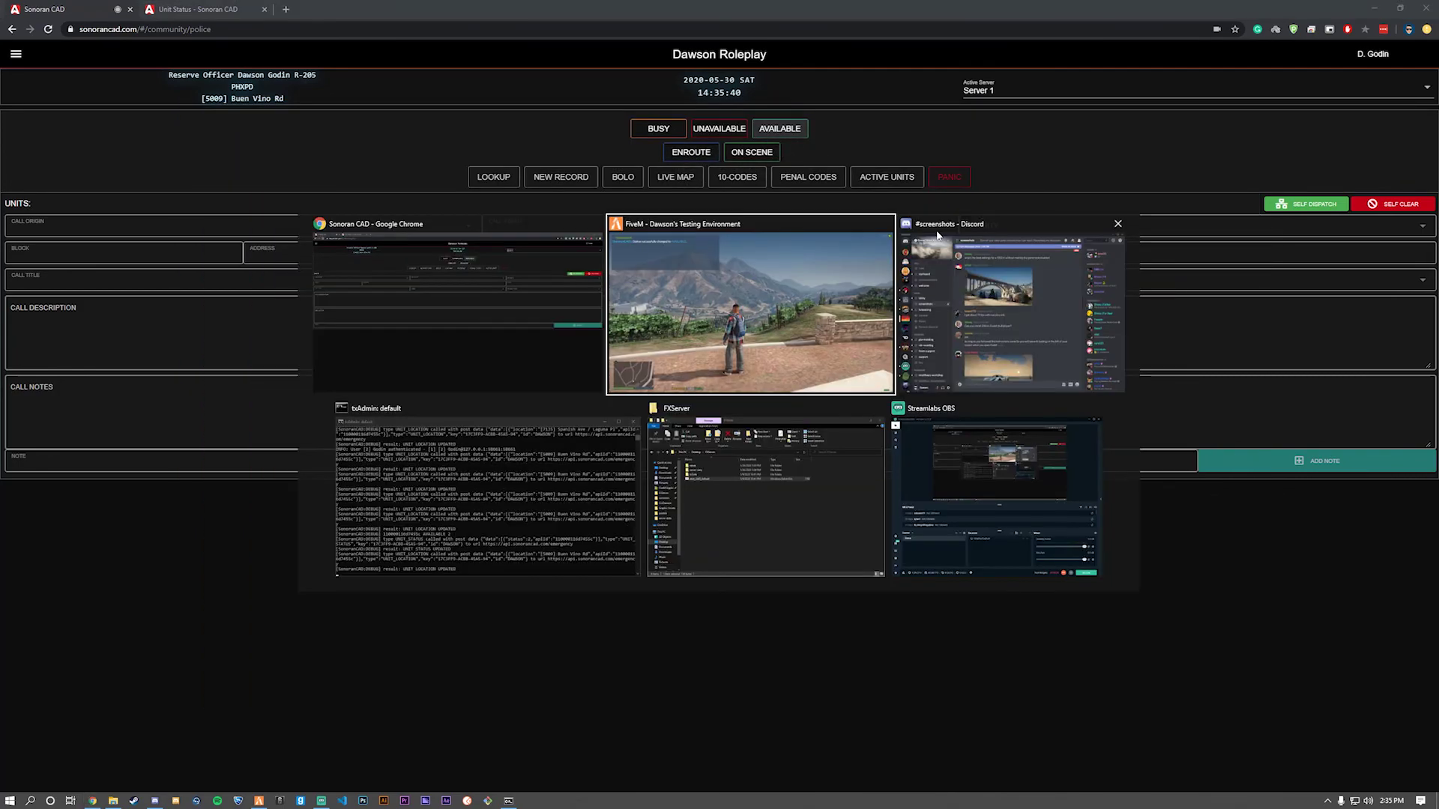
text(t)
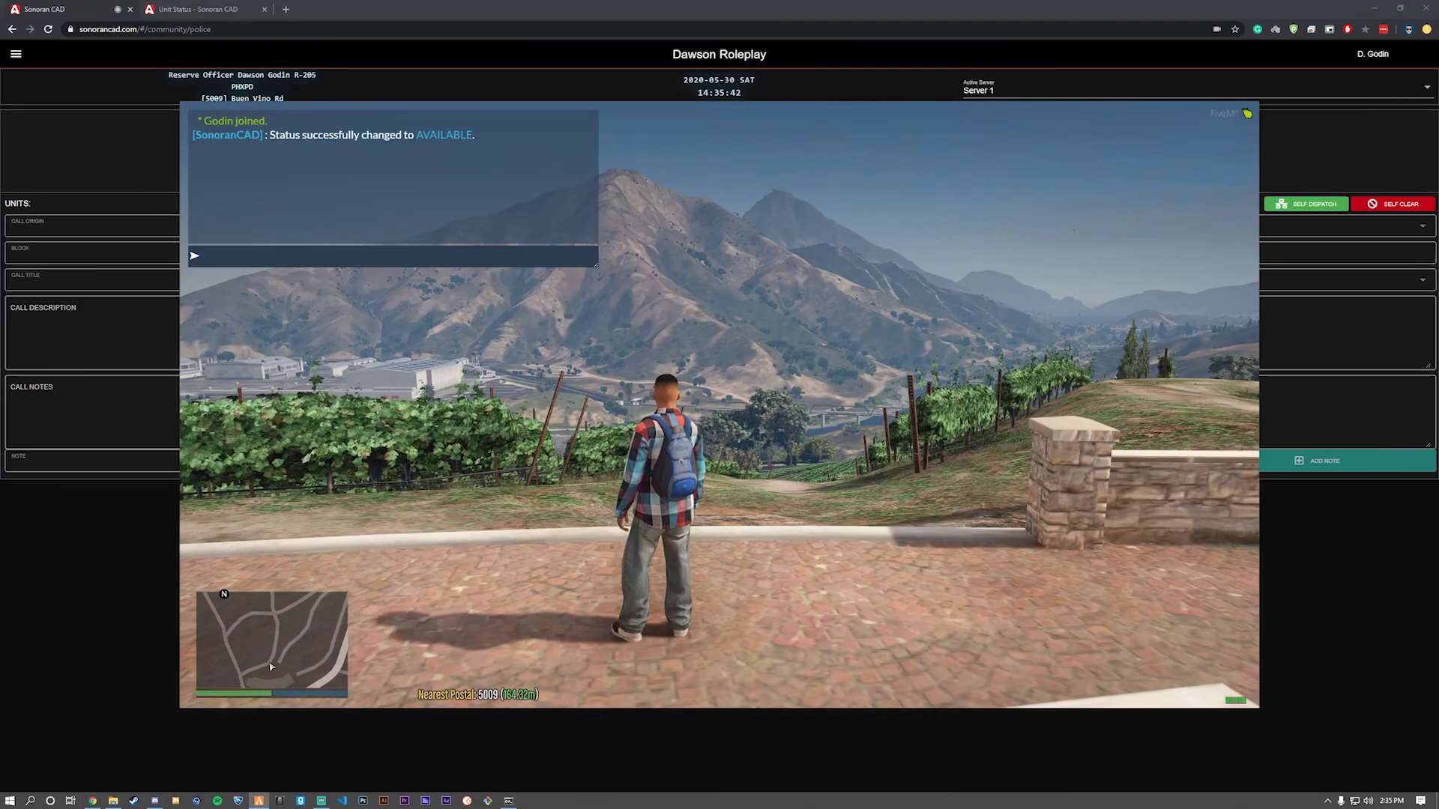
text(/status)
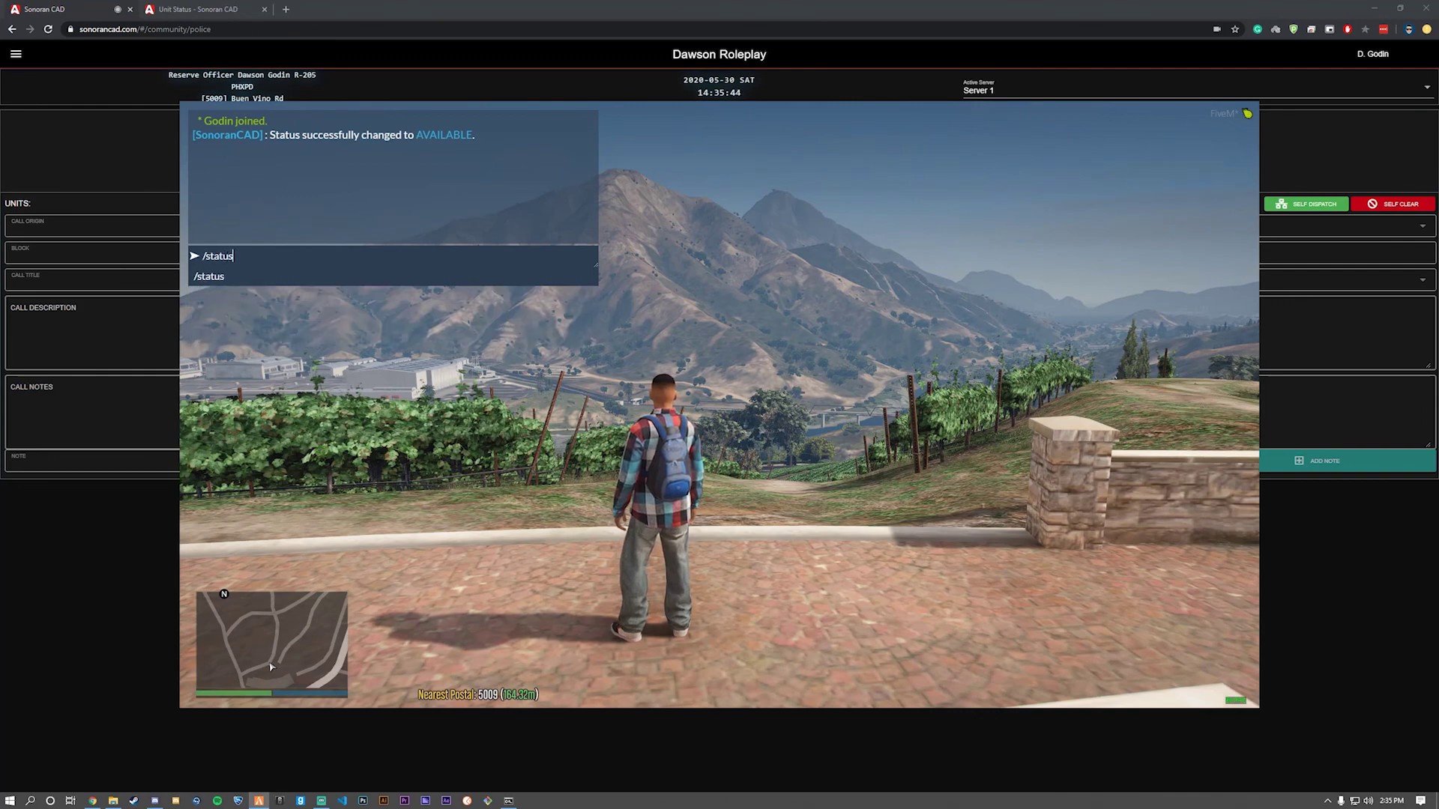
text( BUSY)
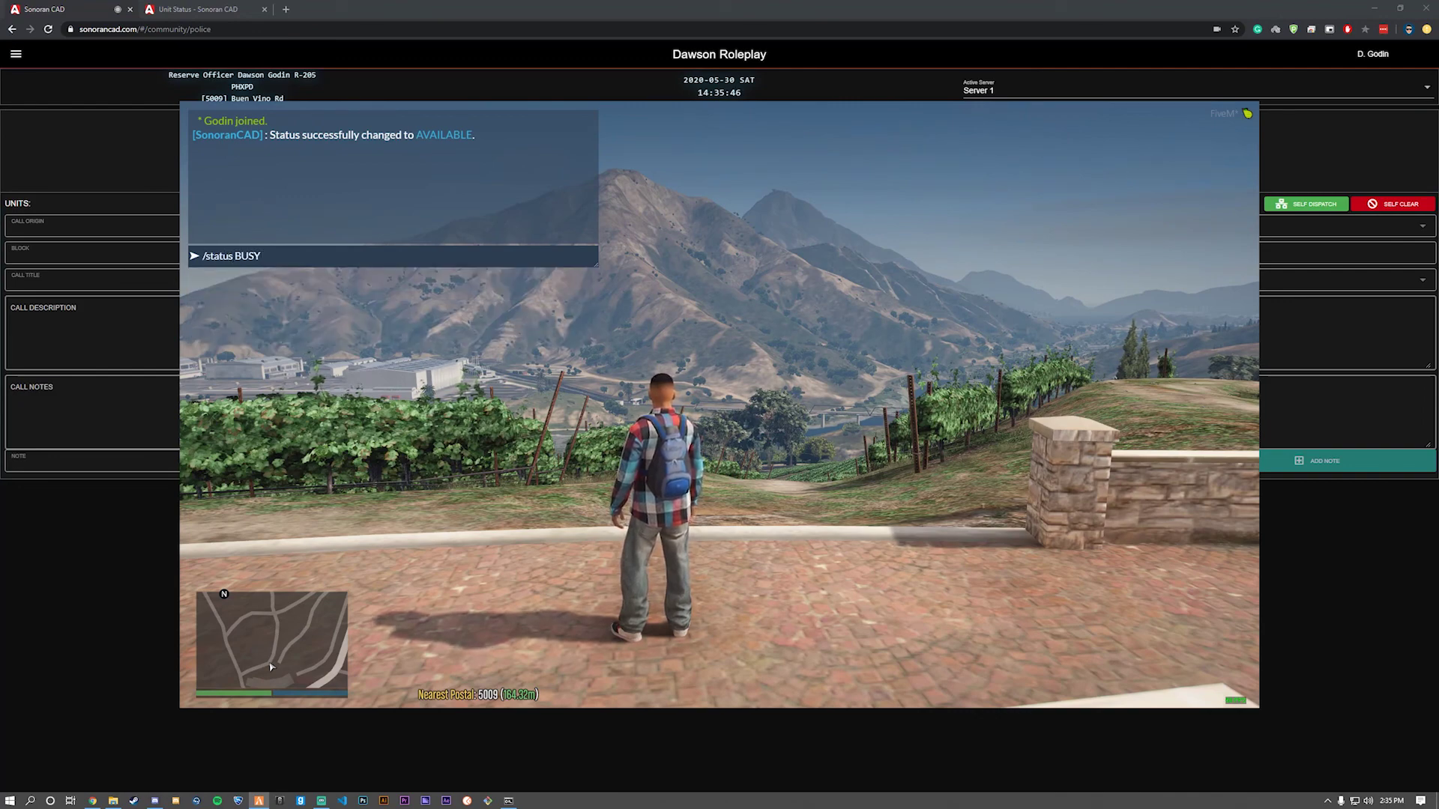
key(Return)
key(alt+Tab)
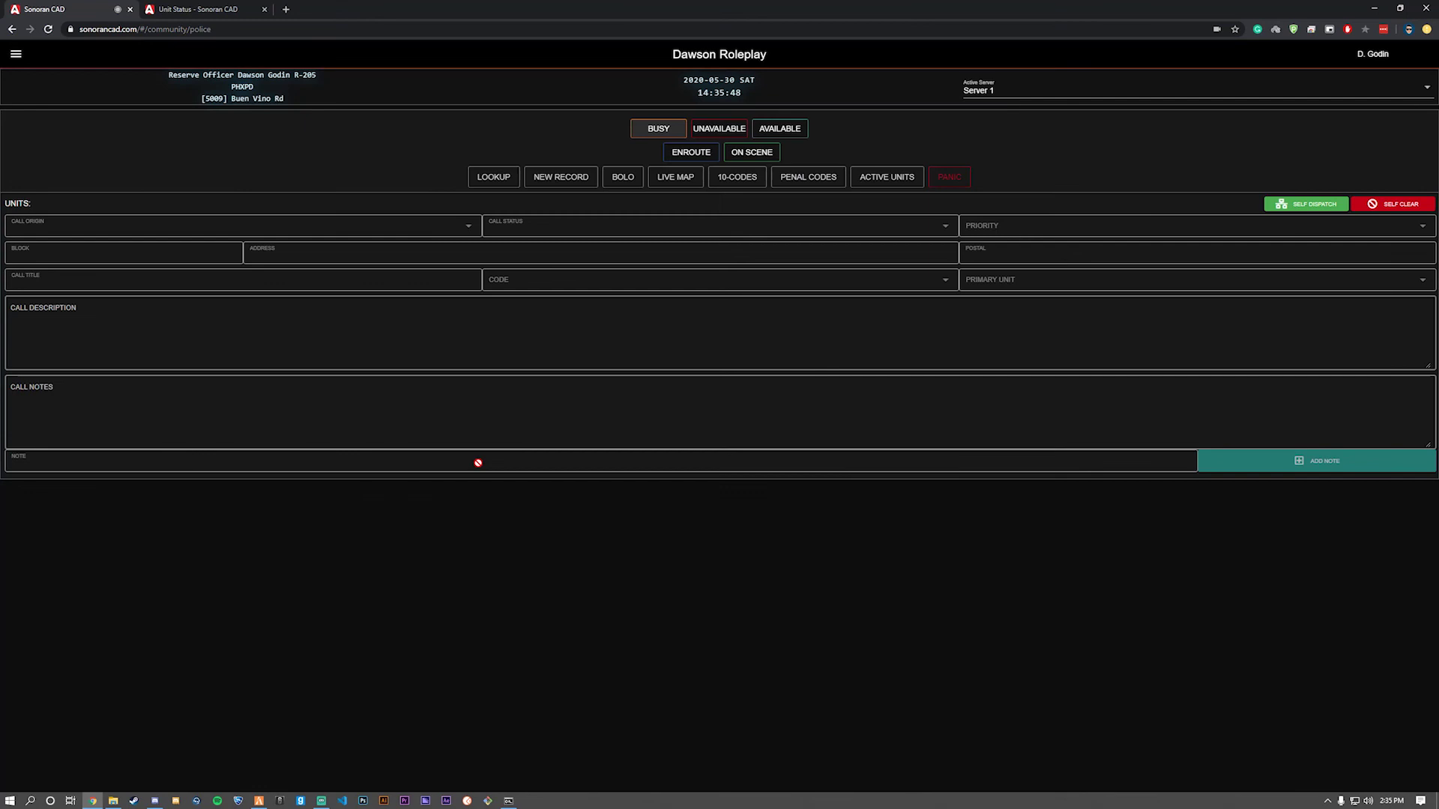